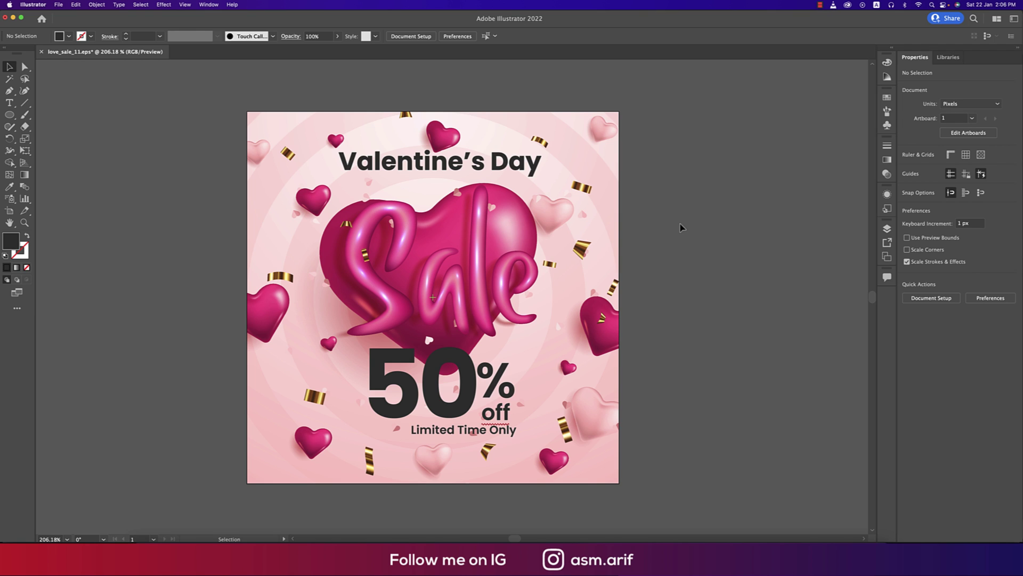
Select and deselect the whole artwork and its clip group, then scroll the canvas
{"action": "key", "text": "super+a"}
{"action": "left_click", "coordinate": [677, 228]}
{"action": "left_click", "coordinate": [520, 162]}
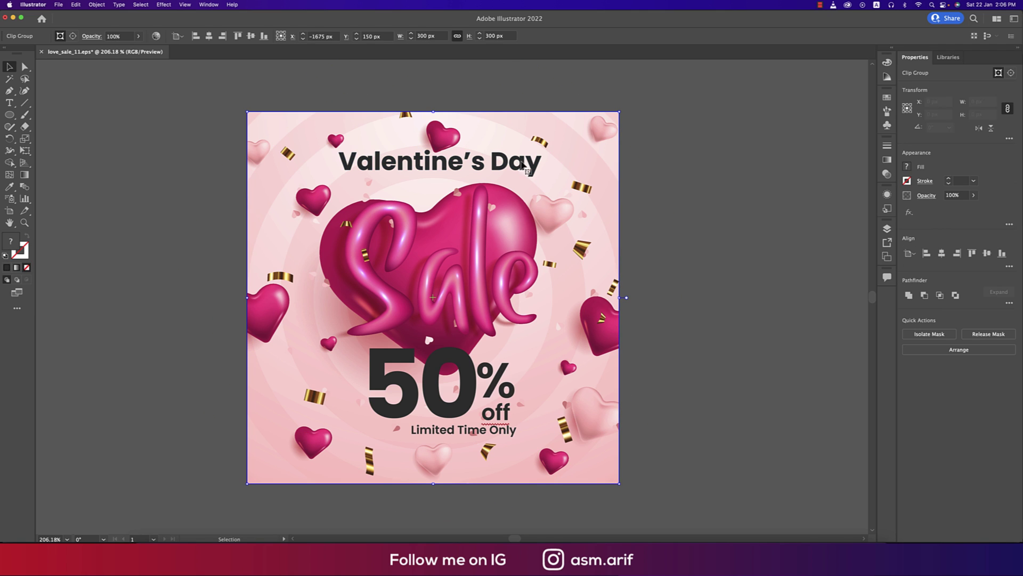
{"action": "left_click", "coordinate": [669, 199]}
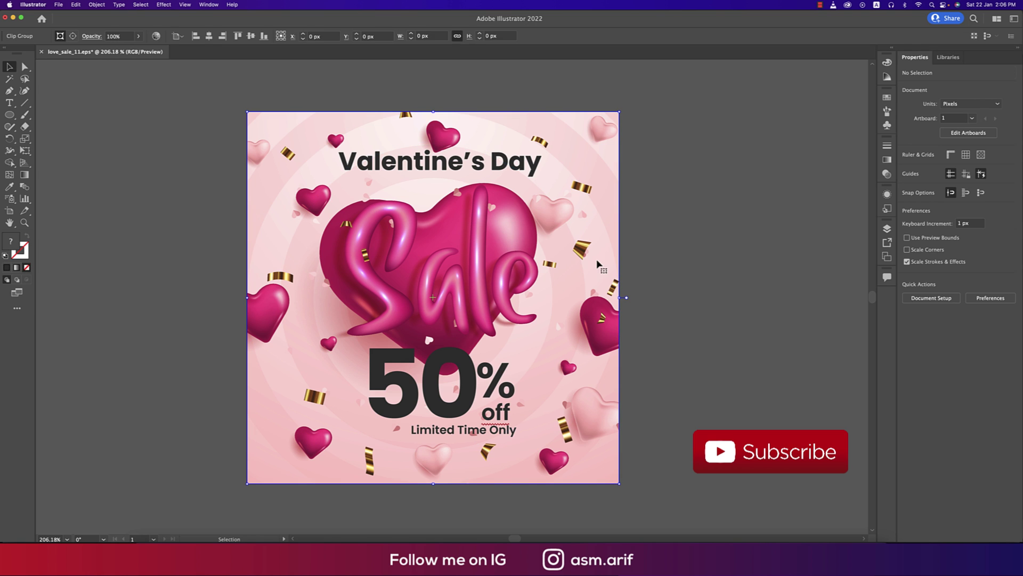
{"action": "scroll", "coordinate": [683, 251], "scroll_direction": "right", "scroll_amount": 1}
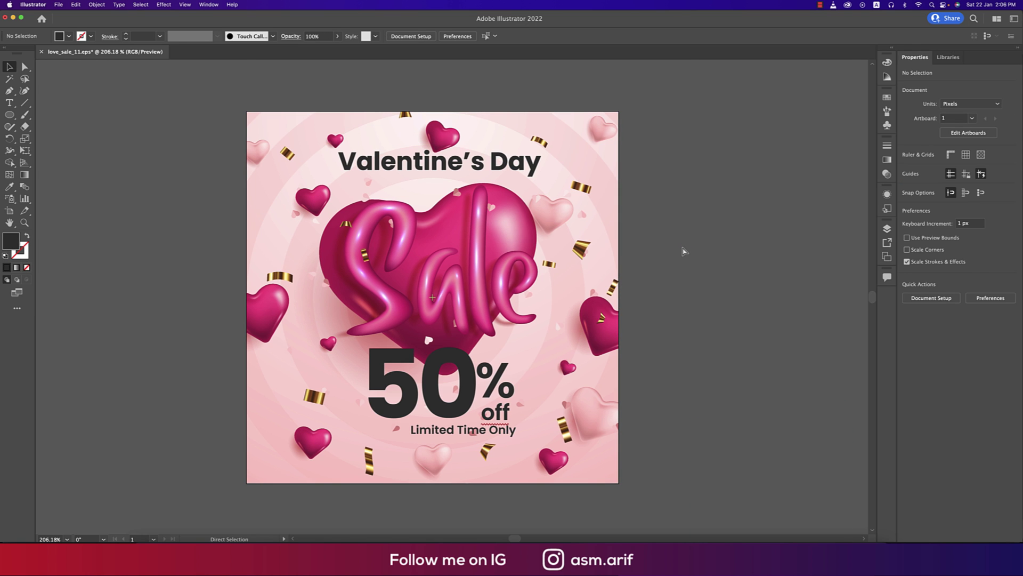
{"action": "scroll", "coordinate": [684, 251], "scroll_direction": "down", "scroll_amount": 1}
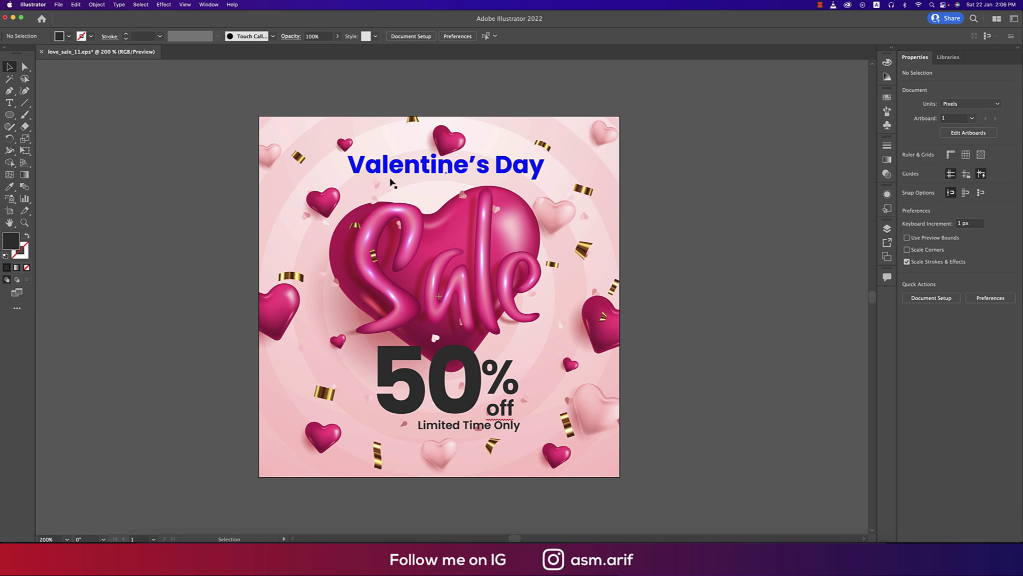
Export the artwork as love_sale_11.psd in Photoshop (psd) format
{"action": "left_click", "coordinate": [59, 5]}
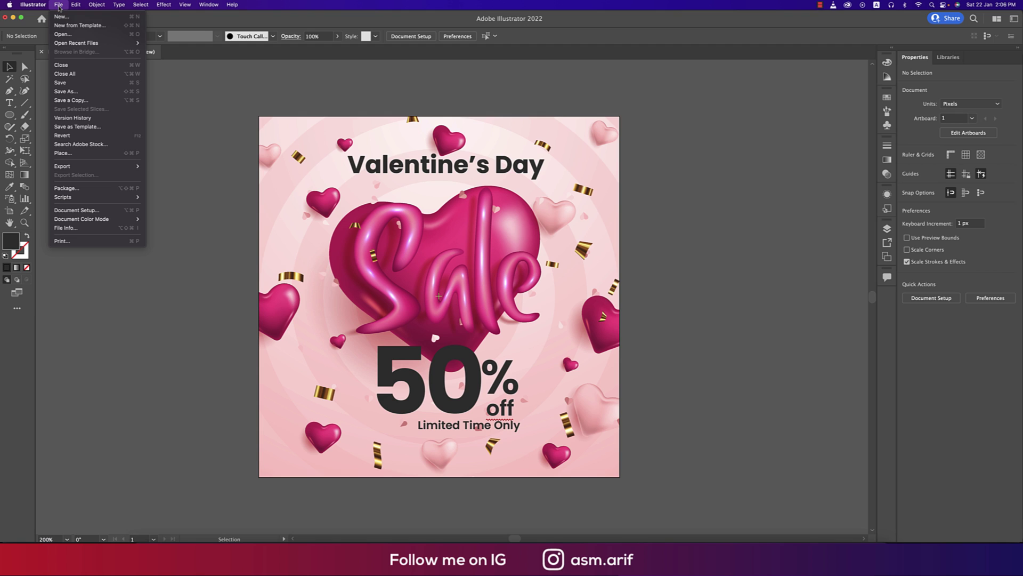
{"action": "mouse_move", "coordinate": [94, 166]}
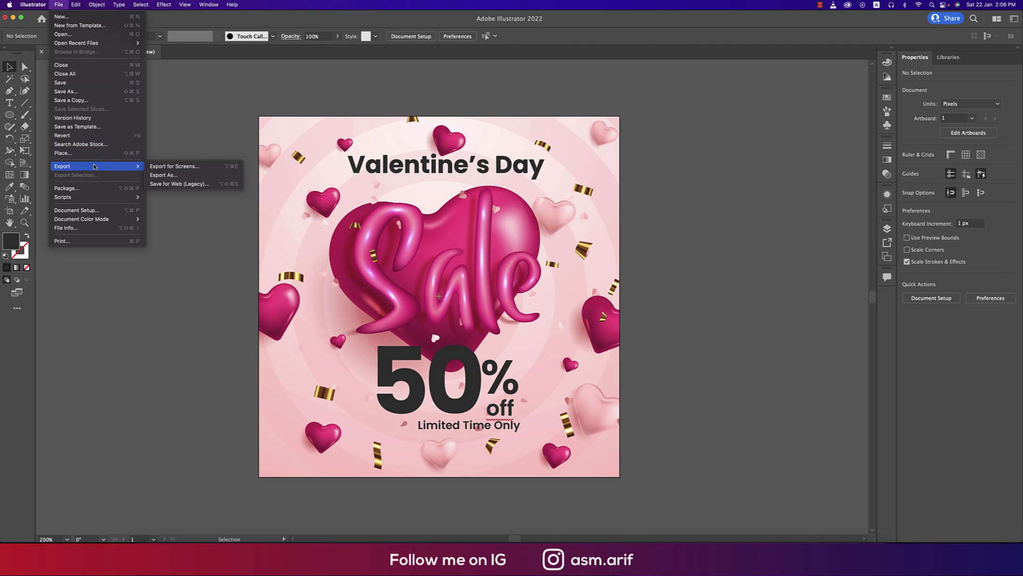
{"action": "left_click", "coordinate": [164, 175]}
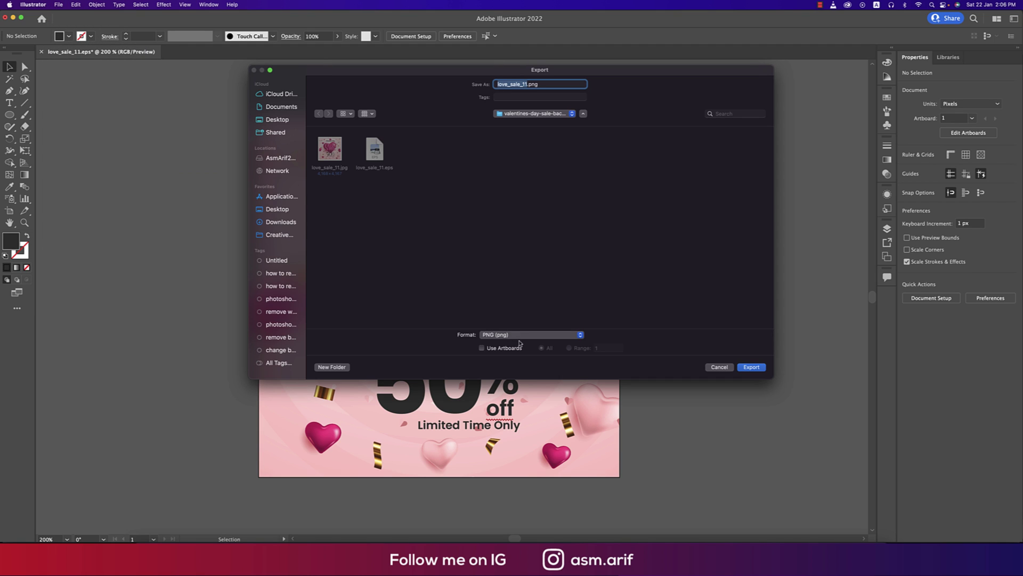
{"action": "left_click", "coordinate": [519, 334]}
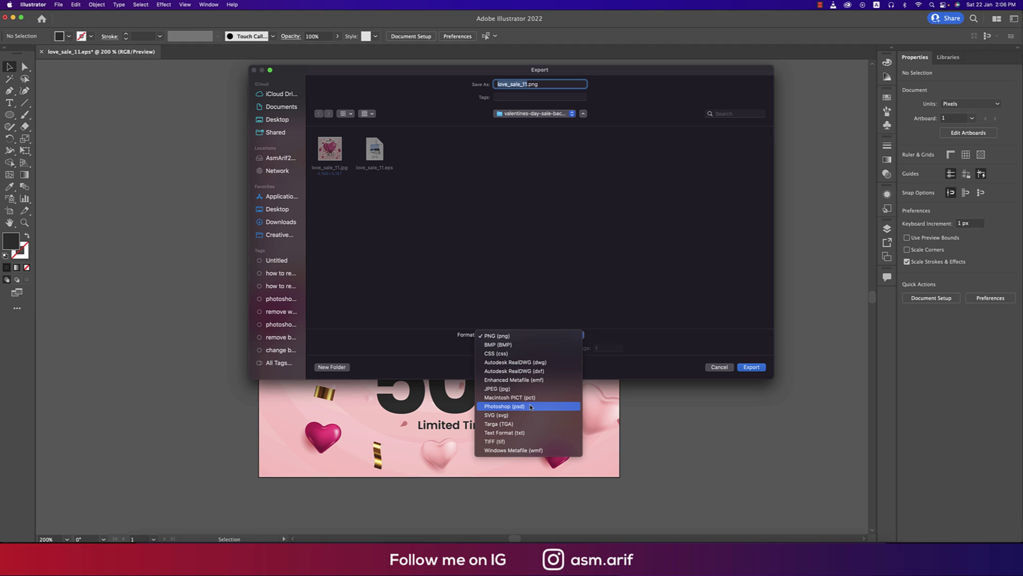
{"action": "left_click", "coordinate": [531, 407]}
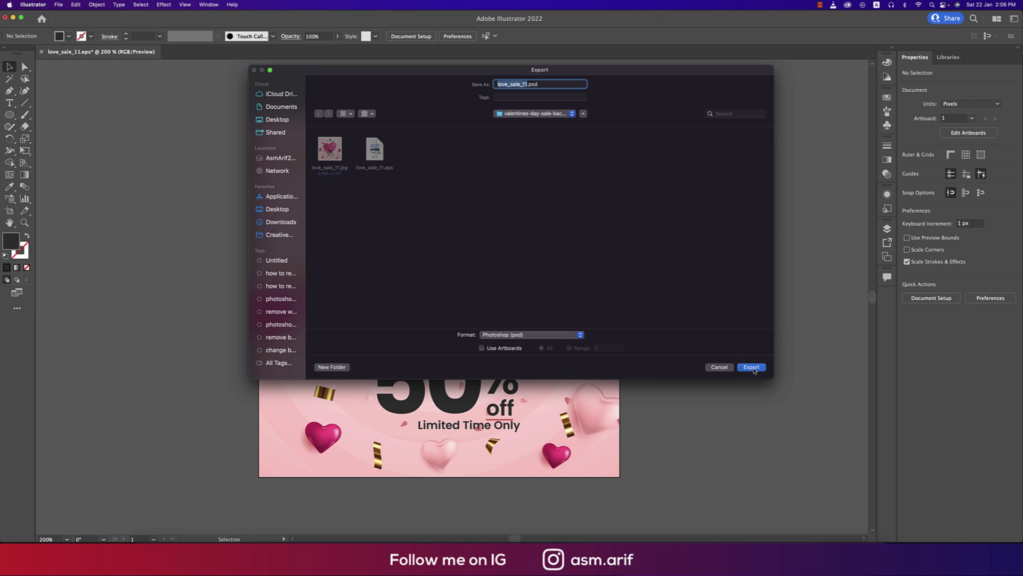
{"action": "left_click", "coordinate": [752, 367]}
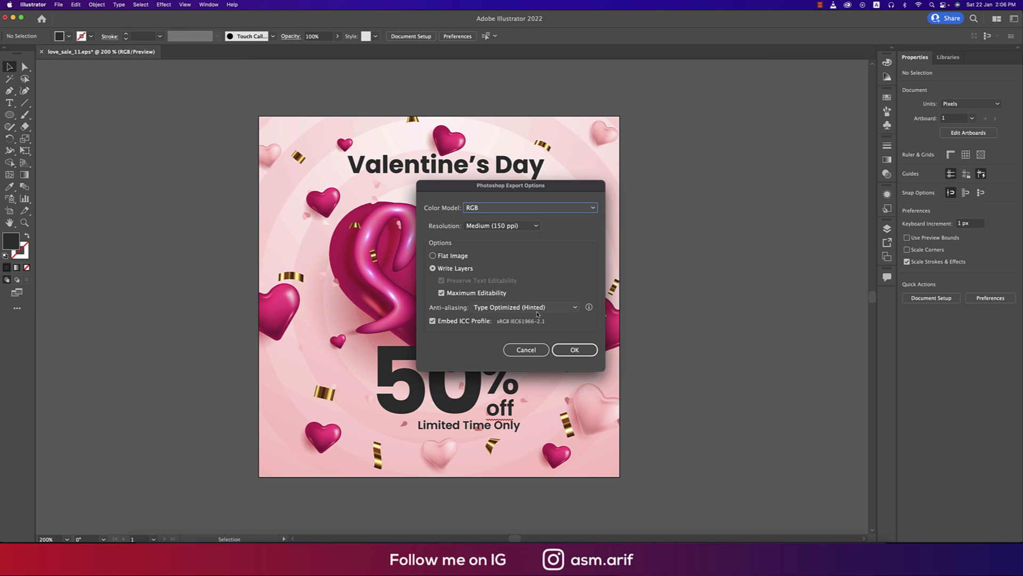
Keep RGB colour and Write Layers, set resolution to High (300 ppi), and adjust anti-aliasing
{"action": "left_click", "coordinate": [486, 210]}
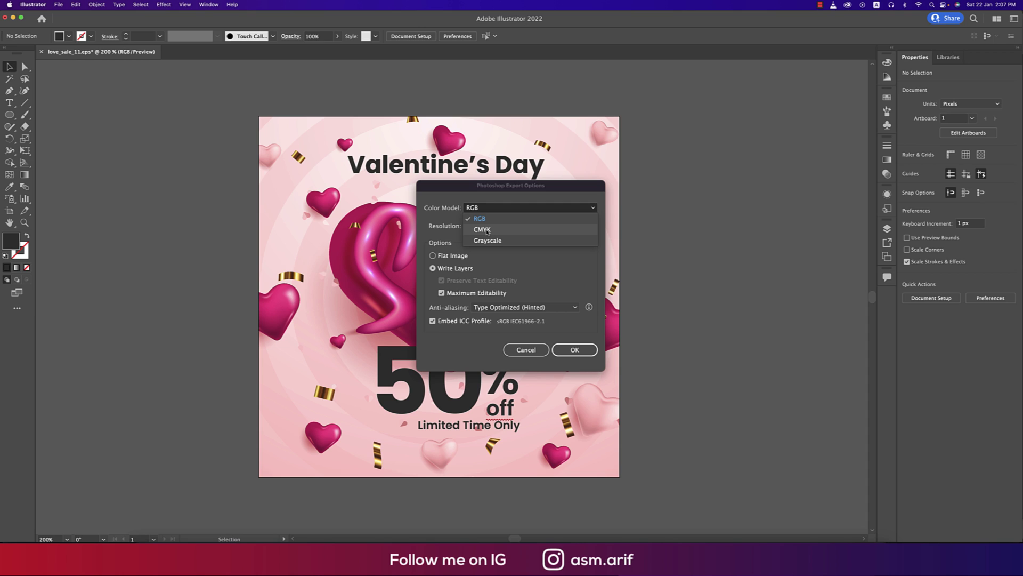
{"action": "left_click", "coordinate": [492, 217]}
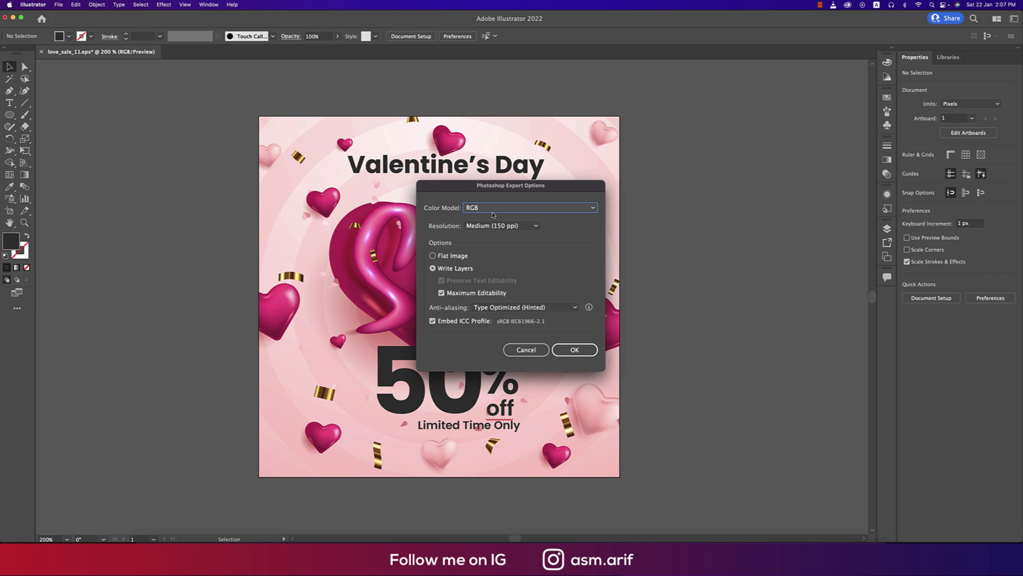
{"action": "left_click", "coordinate": [485, 210]}
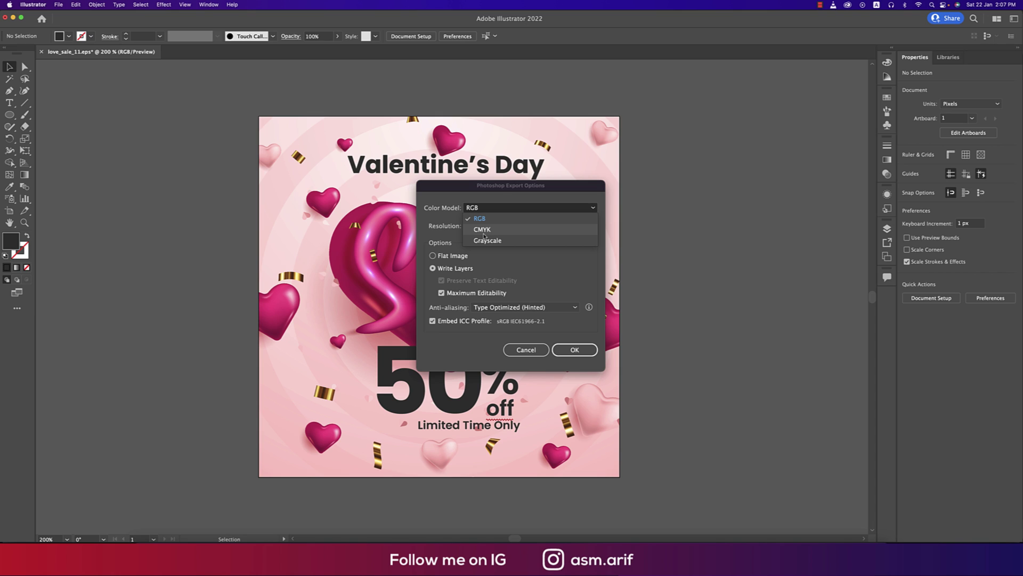
{"action": "left_click", "coordinate": [481, 208]}
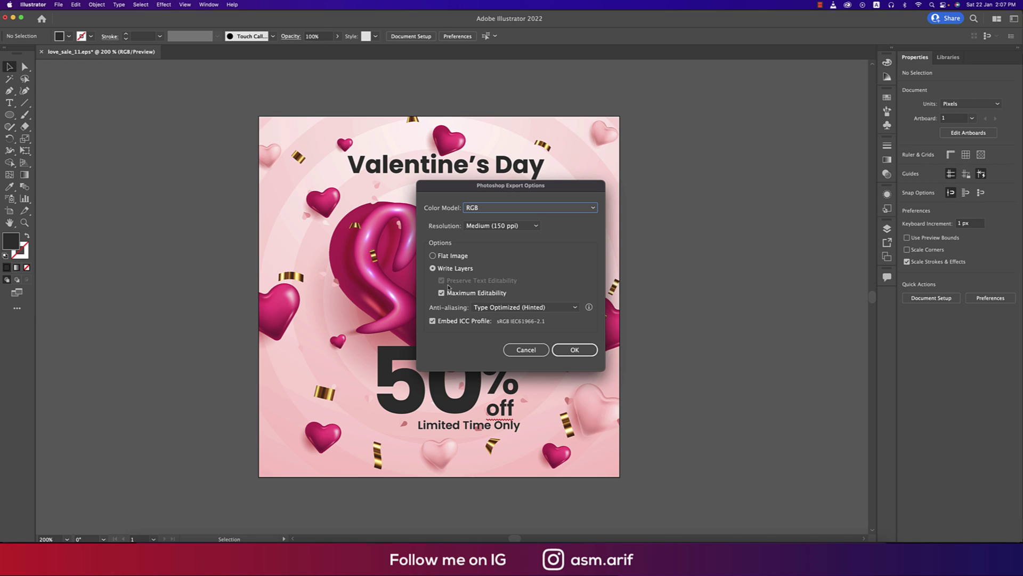
{"action": "left_click", "coordinate": [433, 270]}
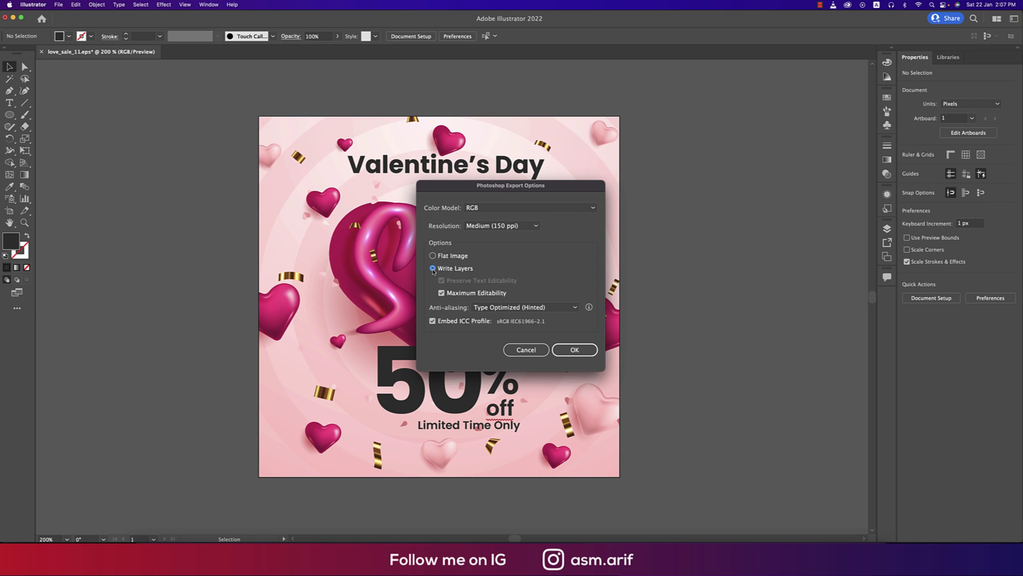
{"action": "left_click", "coordinate": [501, 226]}
{"action": "left_click", "coordinate": [501, 263]}
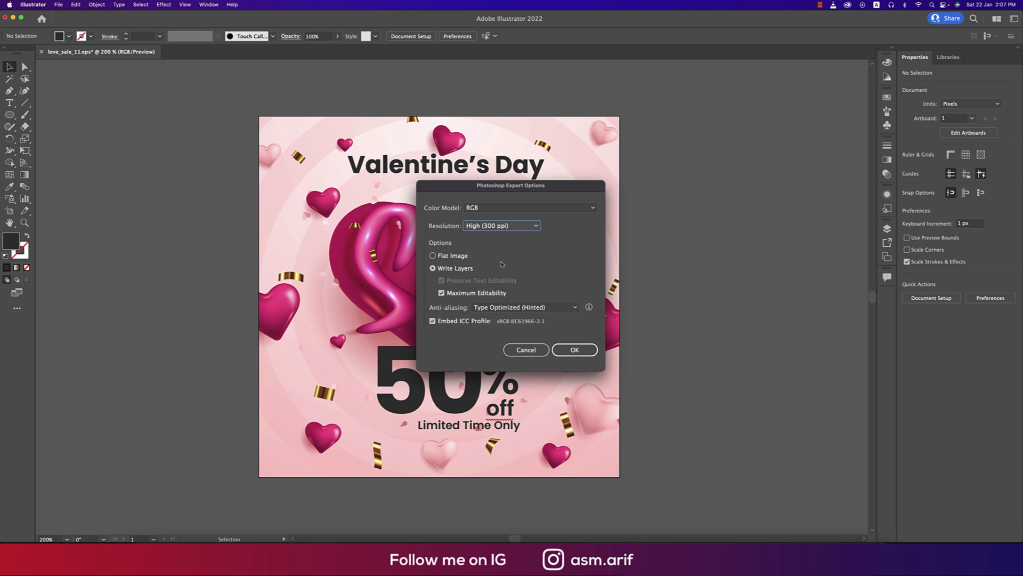
{"action": "left_click", "coordinate": [510, 308]}
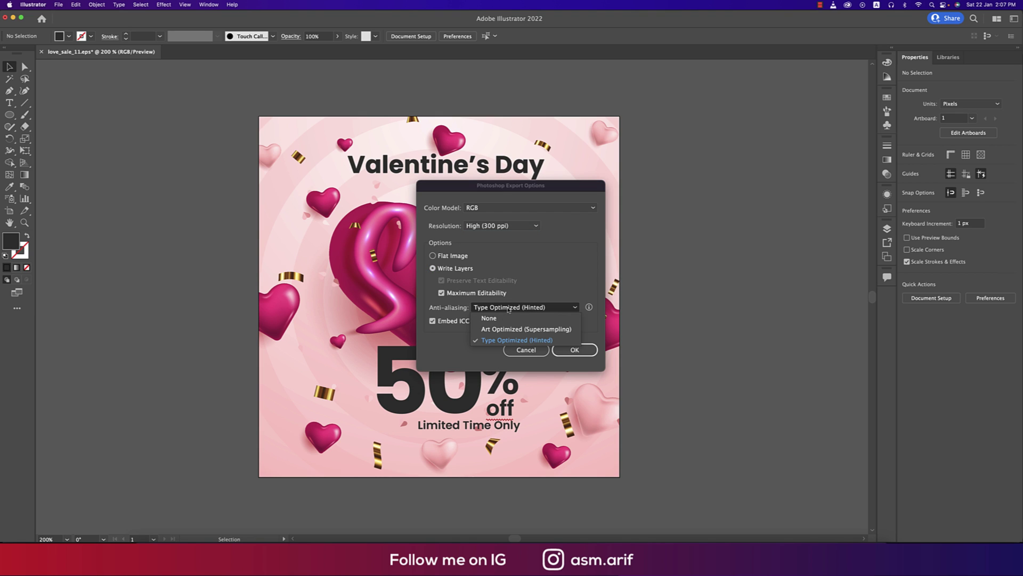
{"action": "left_click", "coordinate": [525, 329]}
{"action": "left_click", "coordinate": [504, 309]}
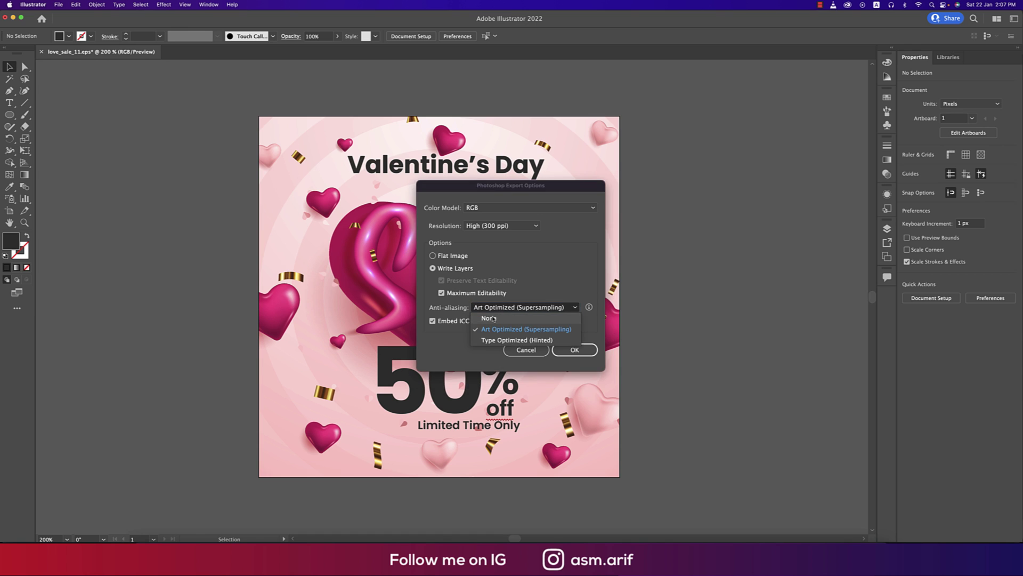
{"action": "left_click", "coordinate": [492, 318]}
Confirm the PSD export, then release the artwork's clipping mask and deselect
{"action": "key", "text": "Return"}
{"action": "right_click", "coordinate": [545, 340]}
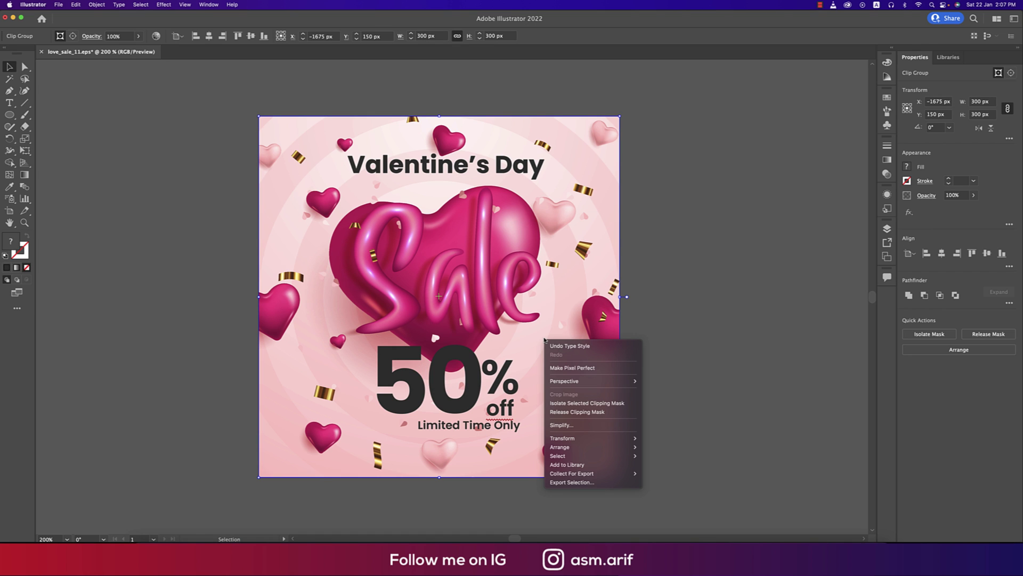
{"action": "left_click", "coordinate": [563, 418]}
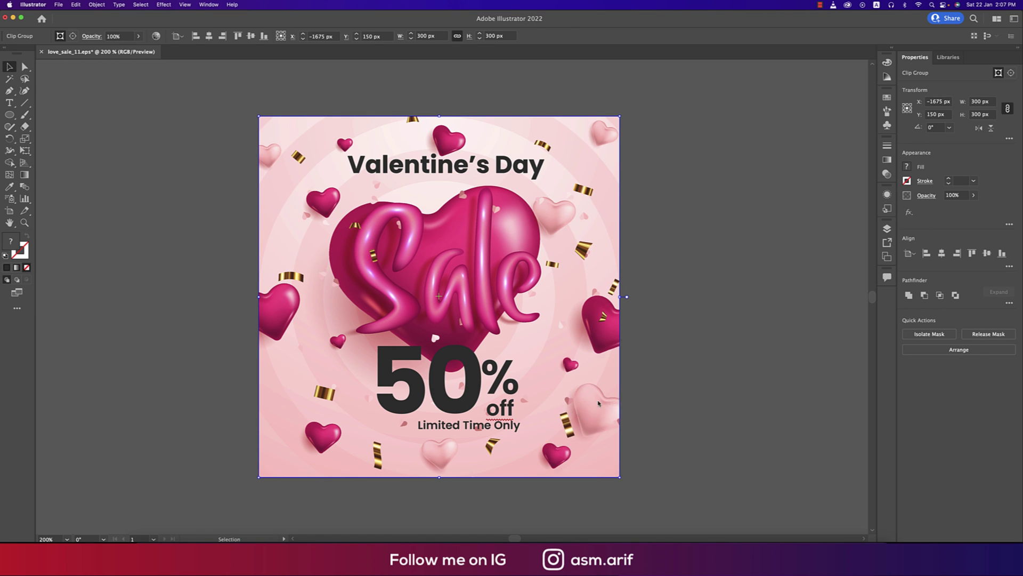
{"action": "left_click", "coordinate": [722, 407]}
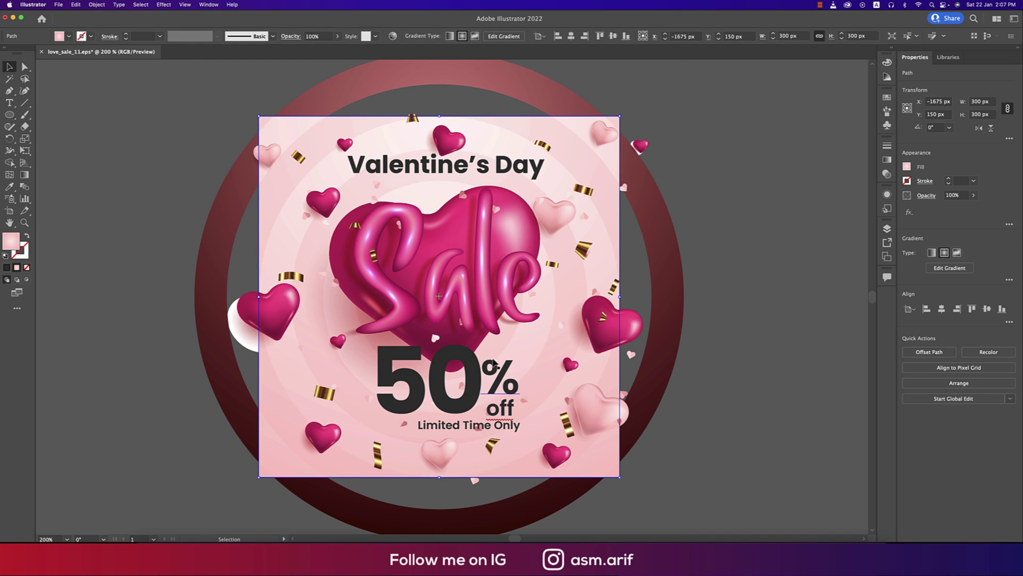
Ungroup the 50% off text elements
{"action": "left_click", "coordinate": [469, 375]}
{"action": "right_click", "coordinate": [470, 375]}
{"action": "left_click", "coordinate": [499, 446]}
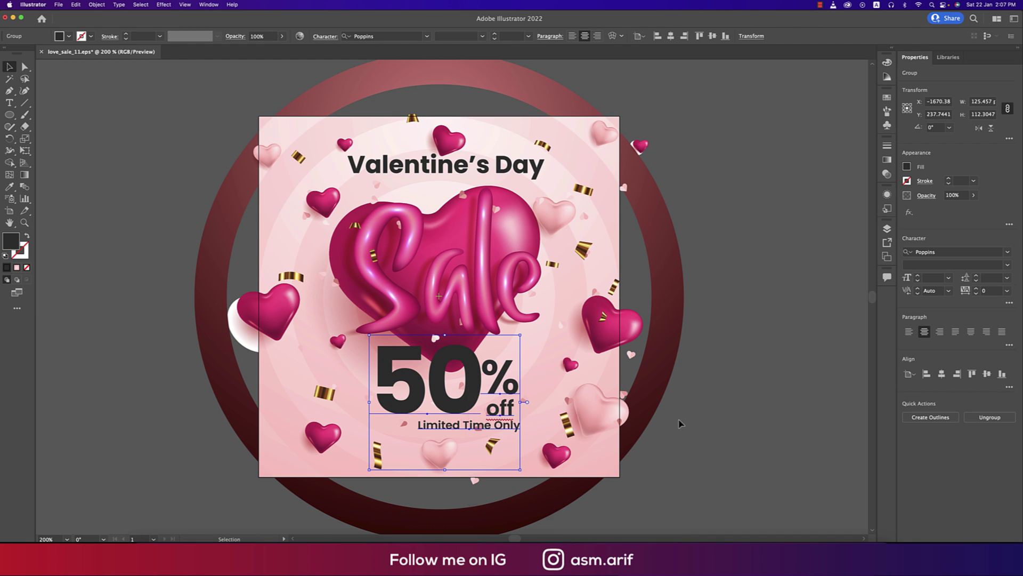
{"action": "left_click", "coordinate": [672, 395]}
Select the Valentine's Day text, Sale heart and ring groups in turn, then deselect everything
{"action": "left_click", "coordinate": [471, 183]}
{"action": "left_click", "coordinate": [478, 234]}
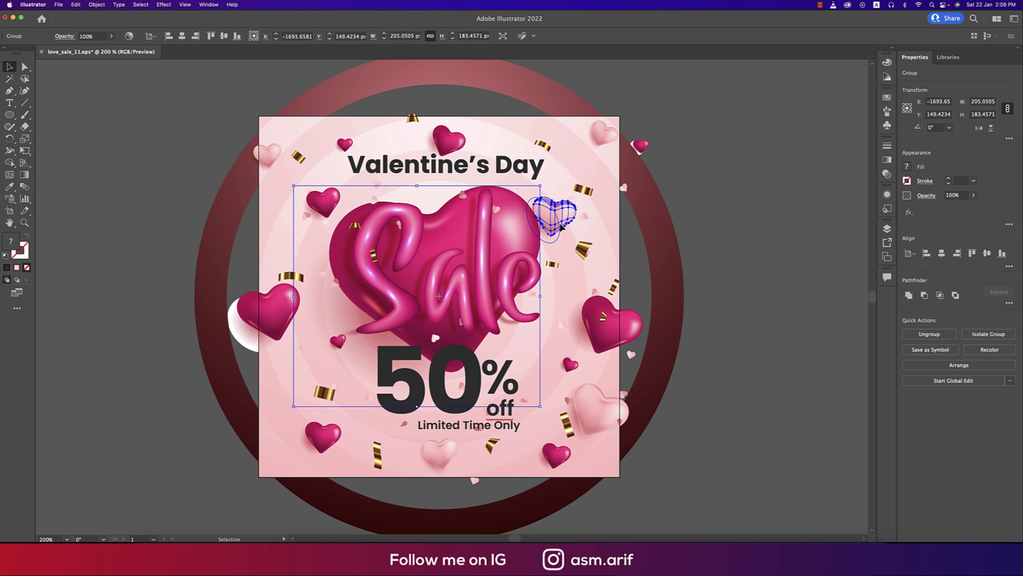
{"action": "left_click", "coordinate": [681, 307]}
{"action": "left_click", "coordinate": [722, 356]}
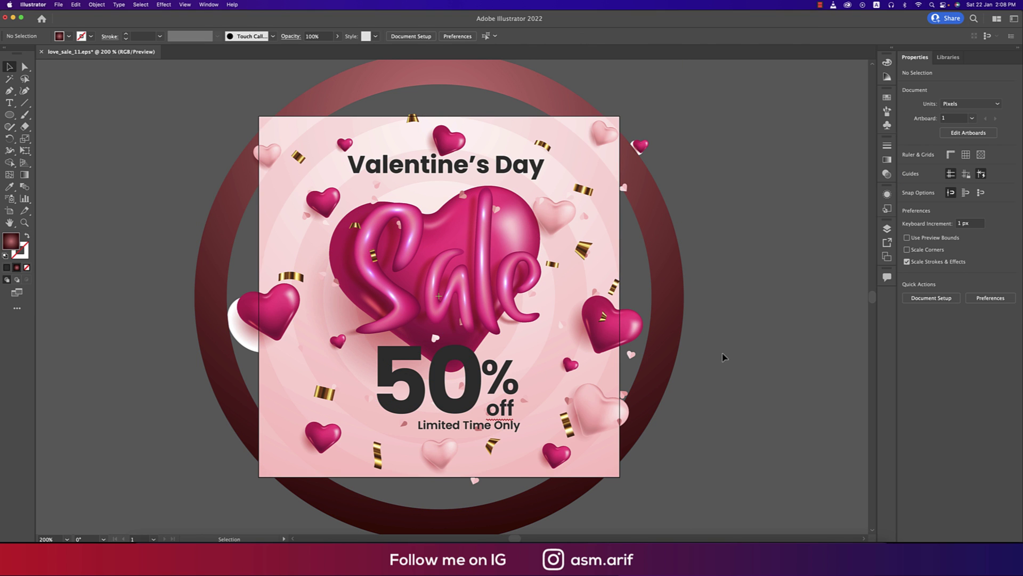
Export the artwork again as love_sale_11.psd in Photoshop format, replacing the existing file
{"action": "left_click", "coordinate": [58, 4]}
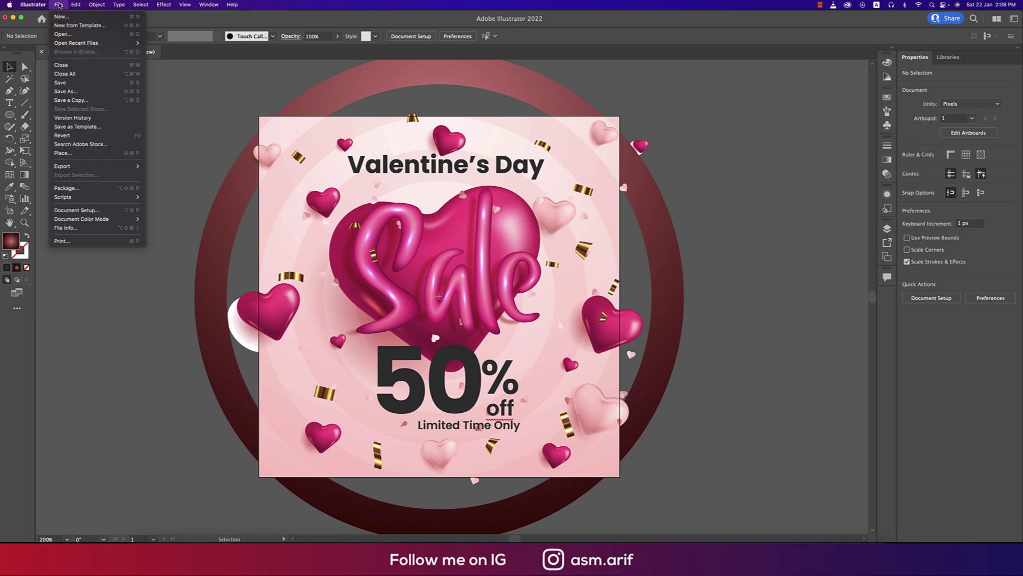
{"action": "mouse_move", "coordinate": [90, 167]}
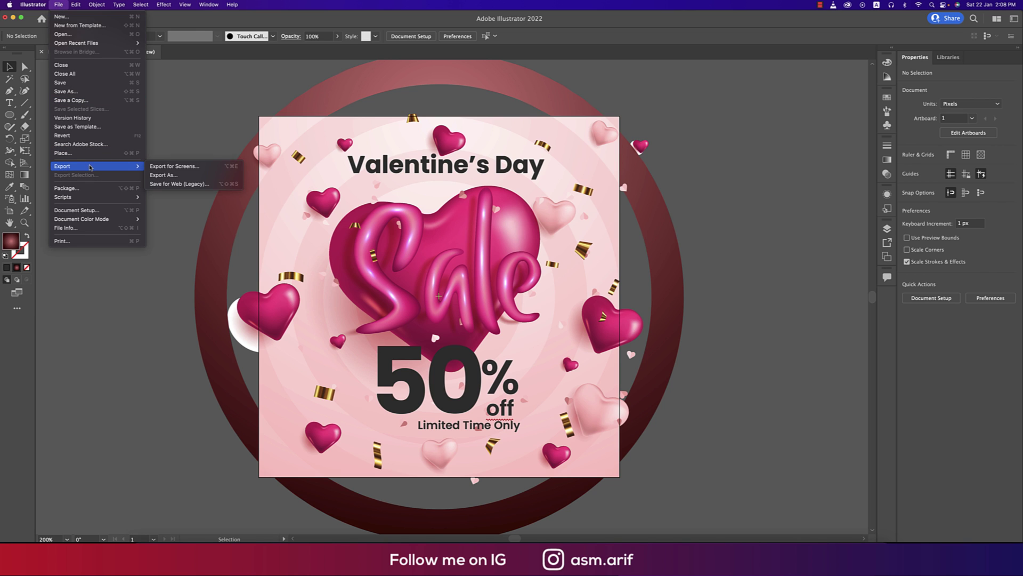
{"action": "left_click", "coordinate": [166, 175]}
{"action": "left_click", "coordinate": [532, 334]}
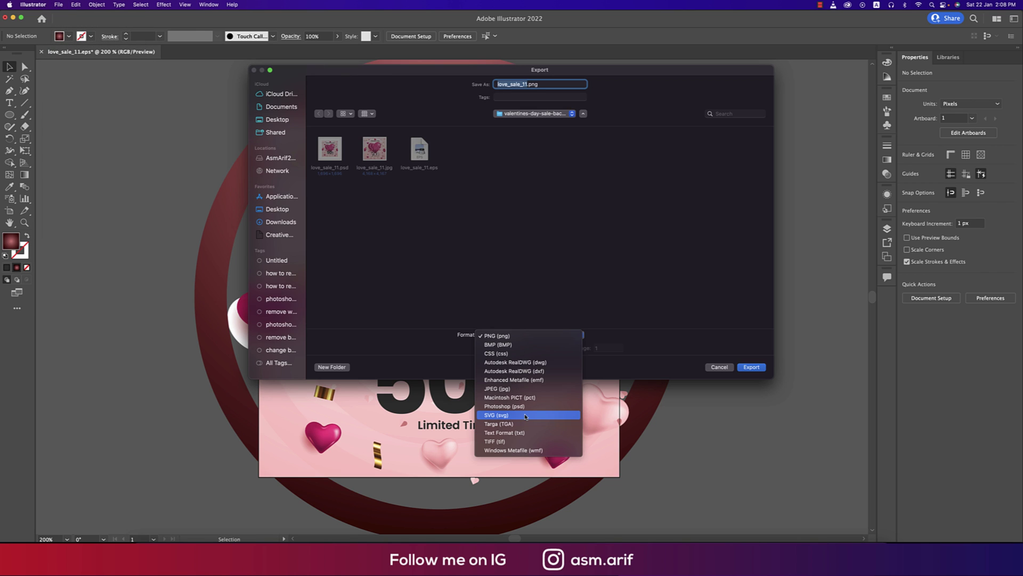
{"action": "left_click", "coordinate": [533, 407]}
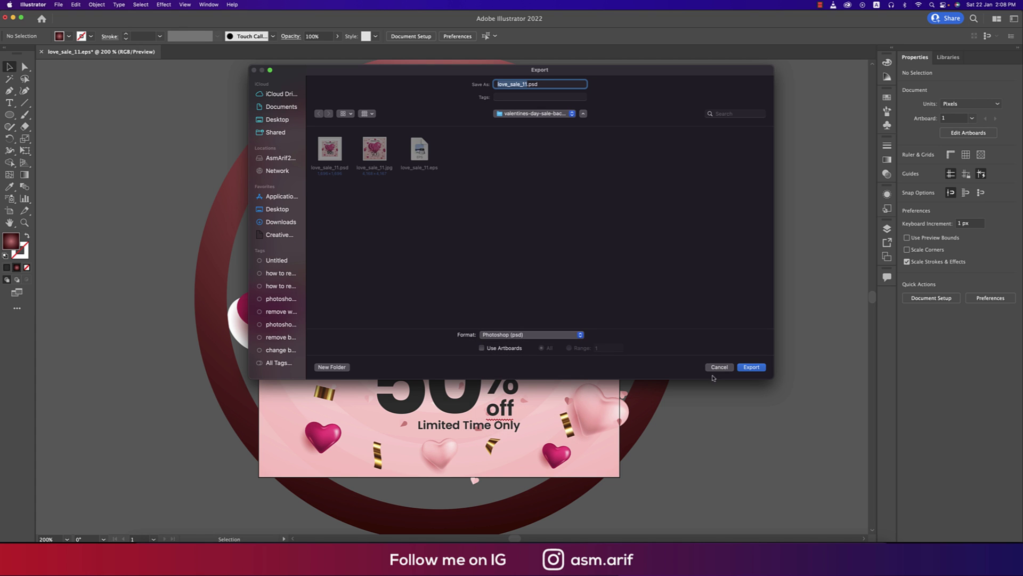
{"action": "left_click", "coordinate": [752, 366]}
{"action": "key", "text": "Escape"}
{"action": "left_click", "coordinate": [751, 367]}
{"action": "left_click", "coordinate": [534, 266]}
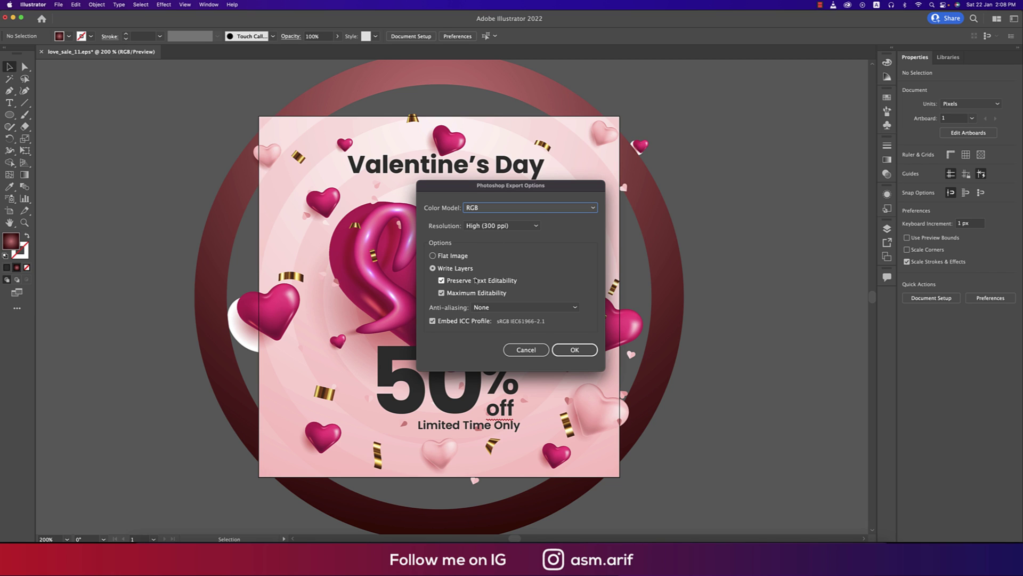
Adjust the editable text option, confirm the export options, and locate the exported PSD
{"action": "left_click", "coordinate": [442, 281]}
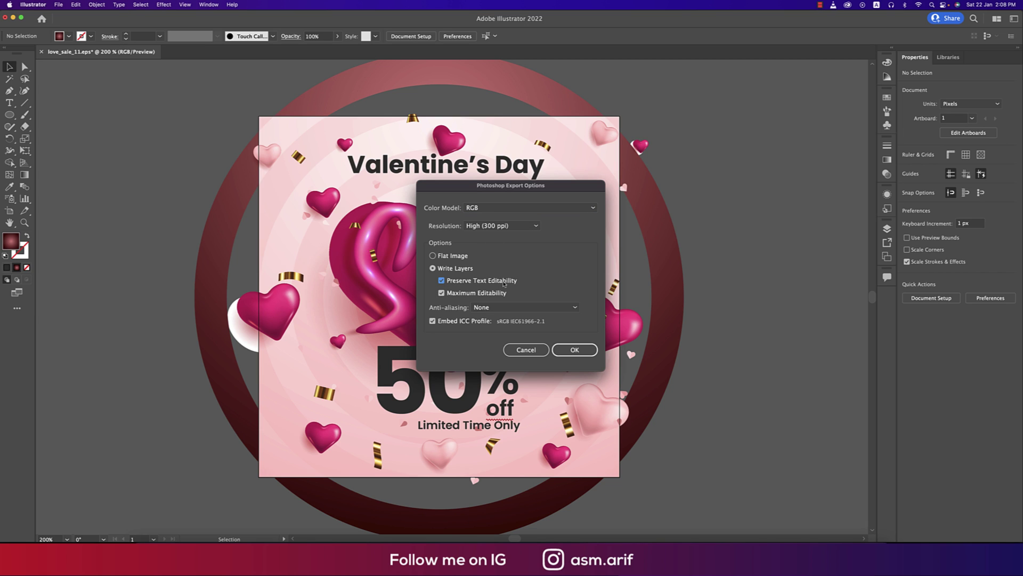
{"action": "left_click", "coordinate": [575, 349]}
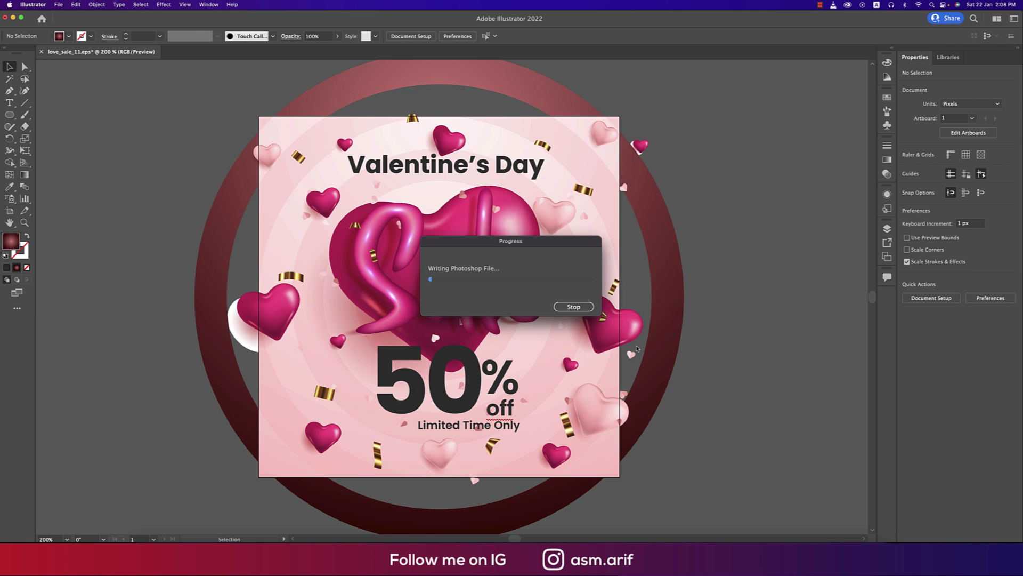
{"action": "left_click", "coordinate": [133, 539]}
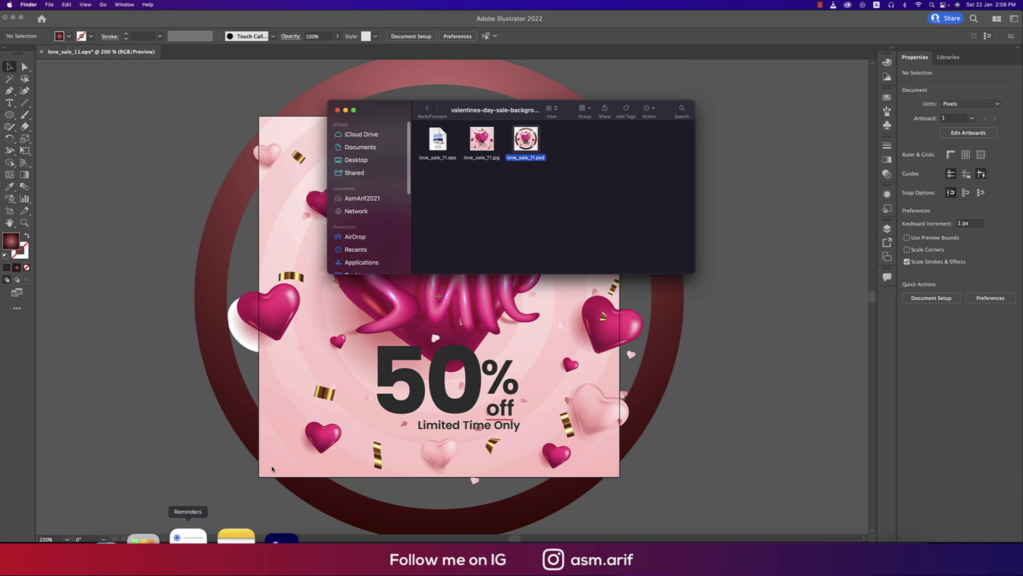
{"action": "right_click", "coordinate": [525, 151]}
Open love_sale_11.psd in Photoshop, expand the OBJECT group and hide the dark ring group
{"action": "mouse_move", "coordinate": [552, 161]}
{"action": "left_click", "coordinate": [630, 161]}
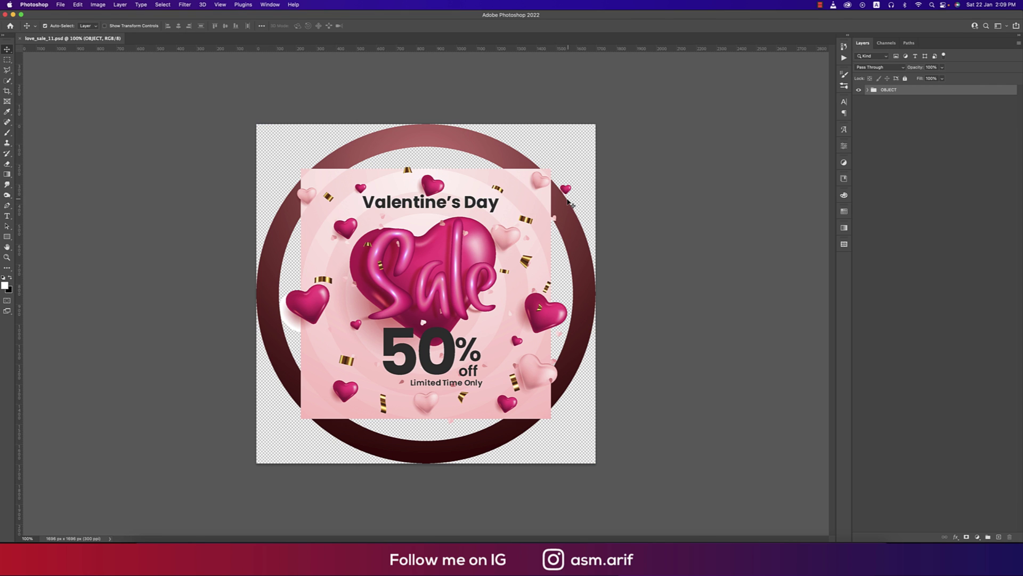
{"action": "left_click", "coordinate": [867, 91]}
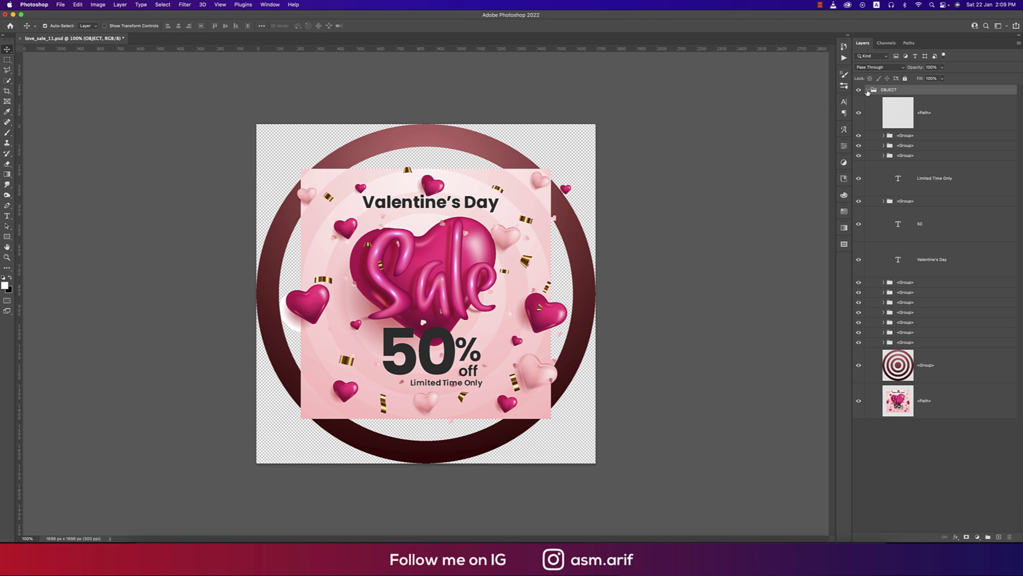
{"action": "left_click", "coordinate": [859, 367]}
{"action": "left_click", "coordinate": [859, 368]}
{"action": "left_click", "coordinate": [858, 368]}
Toggle the pink background, heart and white-dot layers off and on to identify each
{"action": "left_click", "coordinate": [858, 400]}
{"action": "left_click", "coordinate": [859, 400]}
{"action": "left_click", "coordinate": [859, 342]}
{"action": "left_click", "coordinate": [859, 342]}
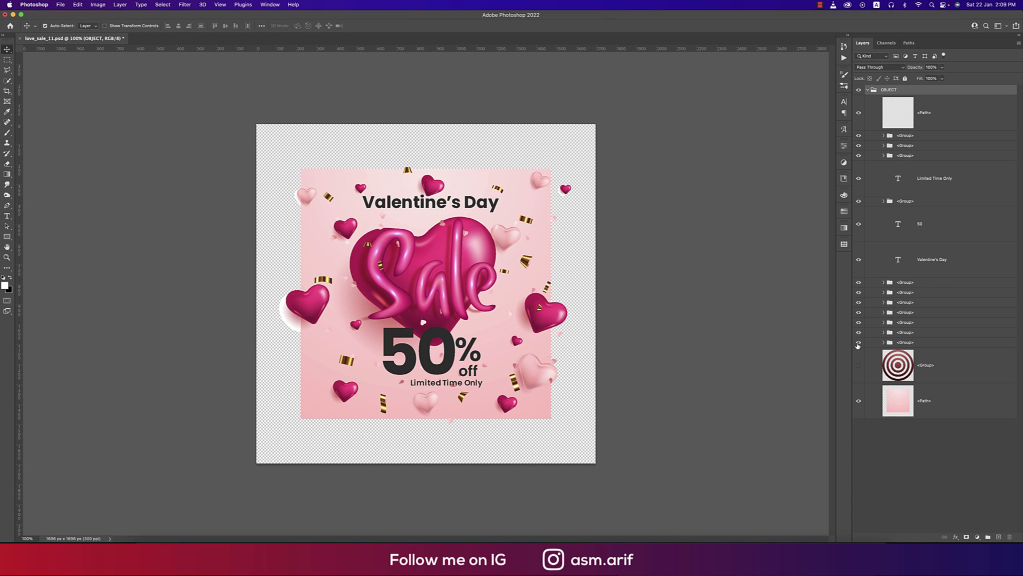
{"action": "left_click", "coordinate": [858, 333]}
{"action": "left_click", "coordinate": [859, 333]}
{"action": "left_click", "coordinate": [858, 314]}
{"action": "left_click", "coordinate": [858, 314]}
{"action": "left_click", "coordinate": [859, 302]}
{"action": "left_click", "coordinate": [858, 302]}
{"action": "left_click", "coordinate": [859, 292]}
{"action": "left_click", "coordinate": [859, 282]}
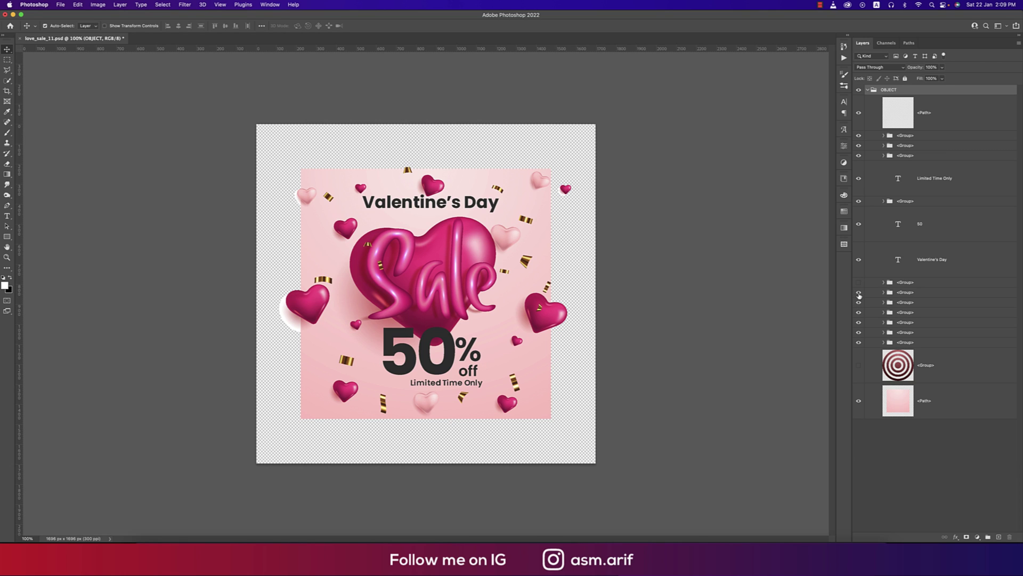
{"action": "left_click", "coordinate": [859, 292]}
{"action": "left_click", "coordinate": [859, 282]}
Find and select the Valentine's Day text layer and bring up its character settings
{"action": "left_click", "coordinate": [859, 261]}
{"action": "left_click", "coordinate": [859, 260]}
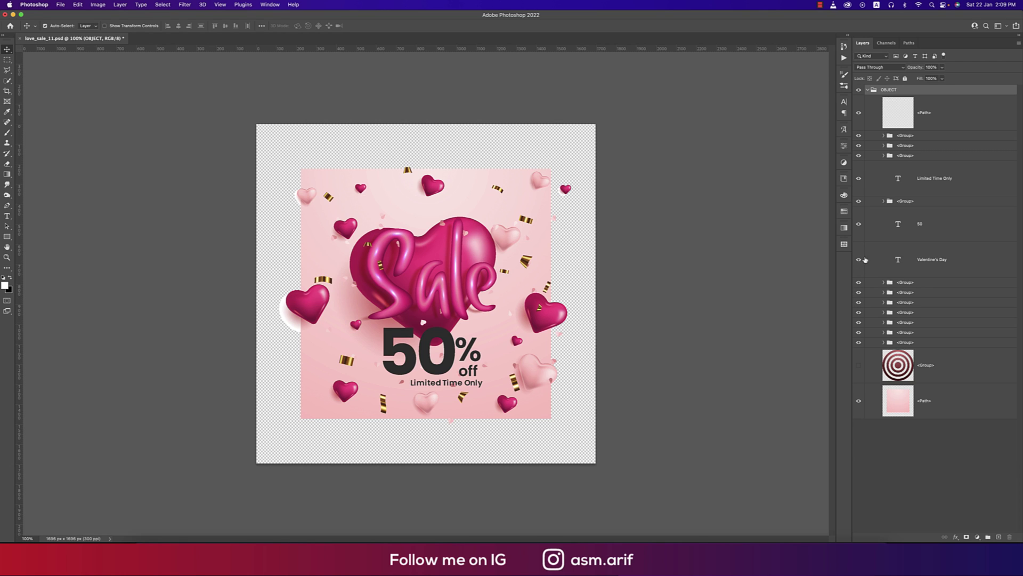
{"action": "left_click", "coordinate": [904, 251]}
{"action": "left_click", "coordinate": [844, 102]}
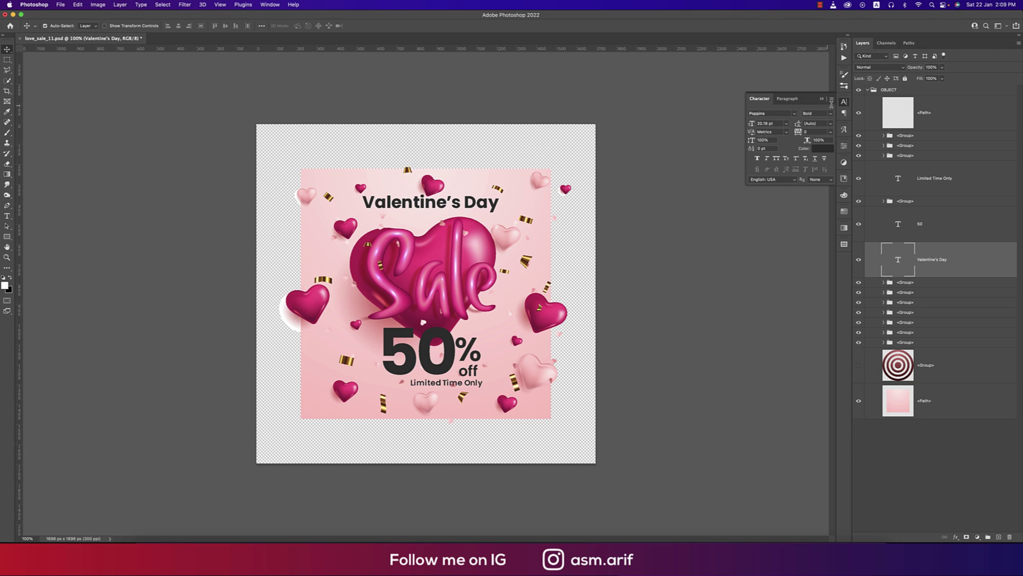
Set the Valentine's Day layer to Aero Matics Display and the 50 layer to Arial Black
{"action": "left_click", "coordinate": [795, 114]}
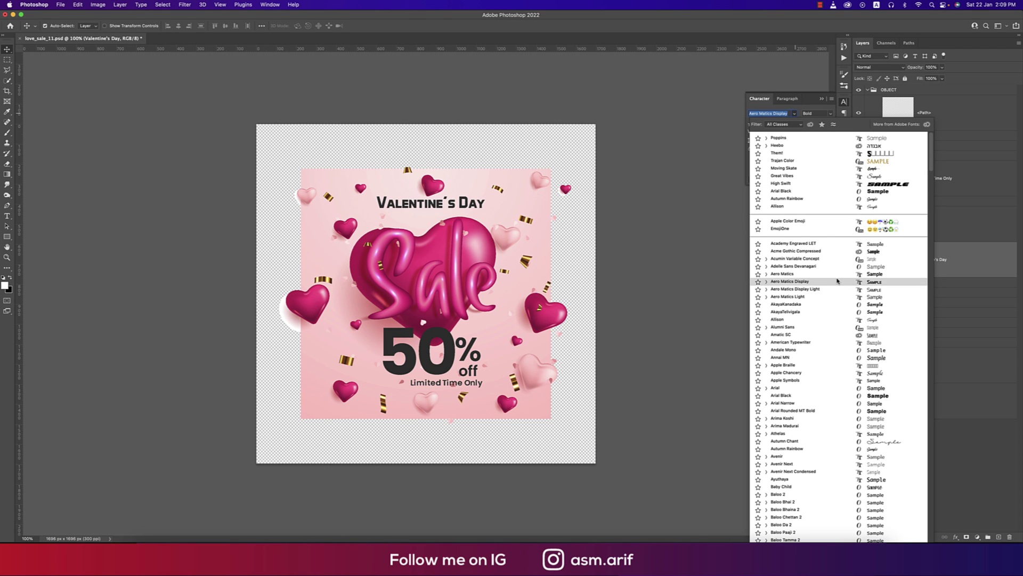
{"action": "key", "text": "Escape"}
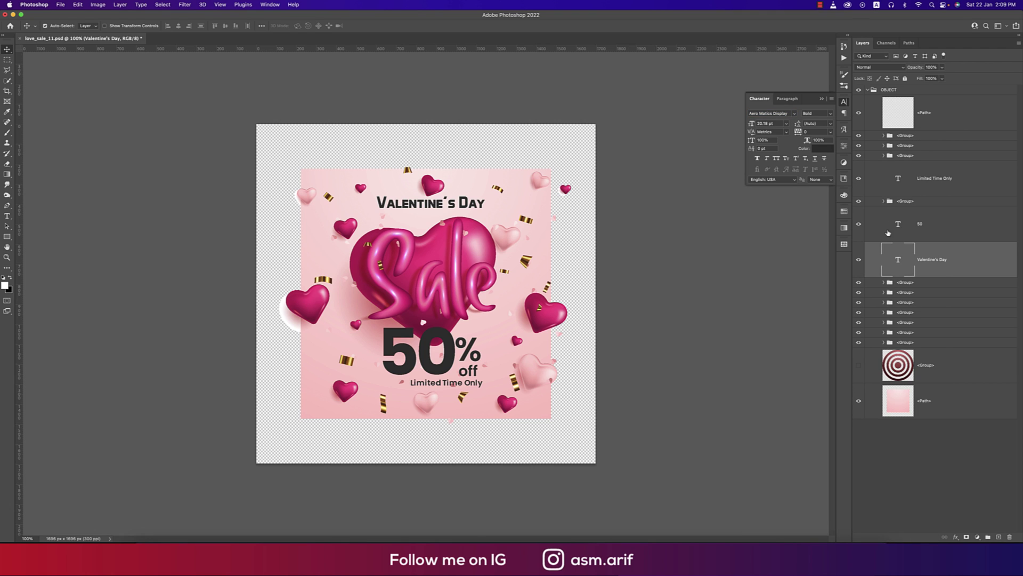
{"action": "left_click", "coordinate": [910, 224]}
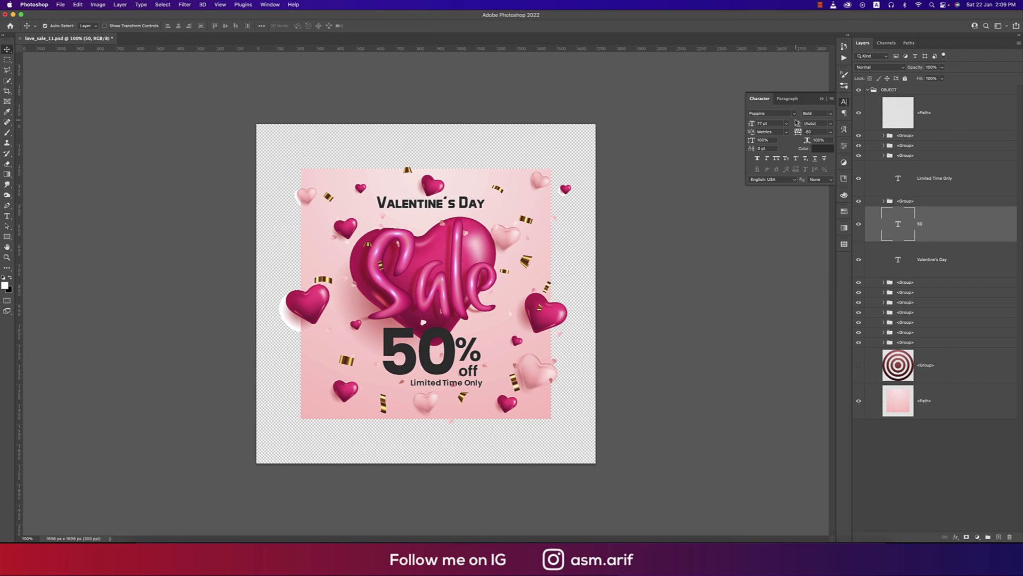
{"action": "left_click", "coordinate": [794, 114]}
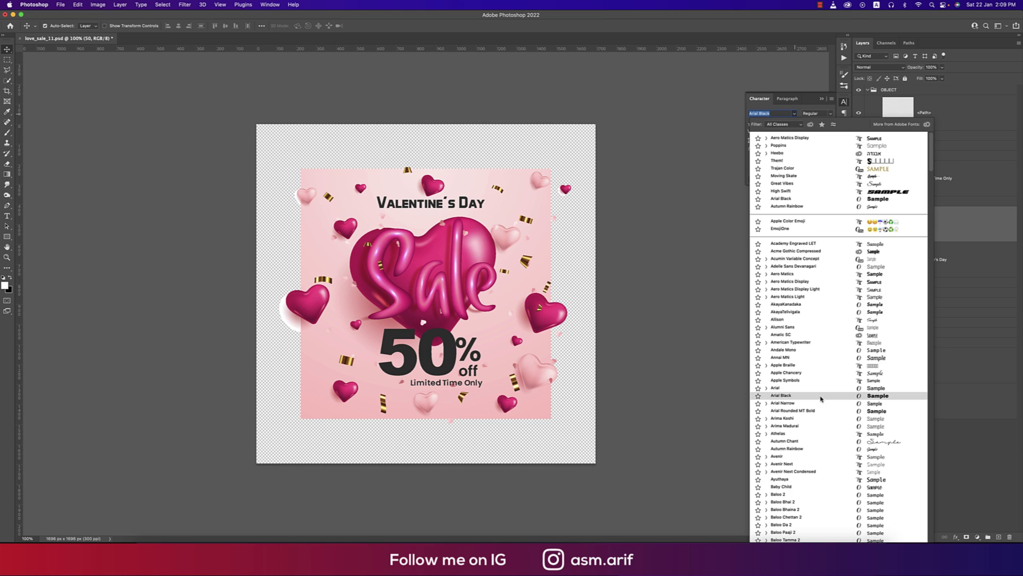
{"action": "left_click", "coordinate": [819, 396]}
{"action": "left_click", "coordinate": [7, 91]}
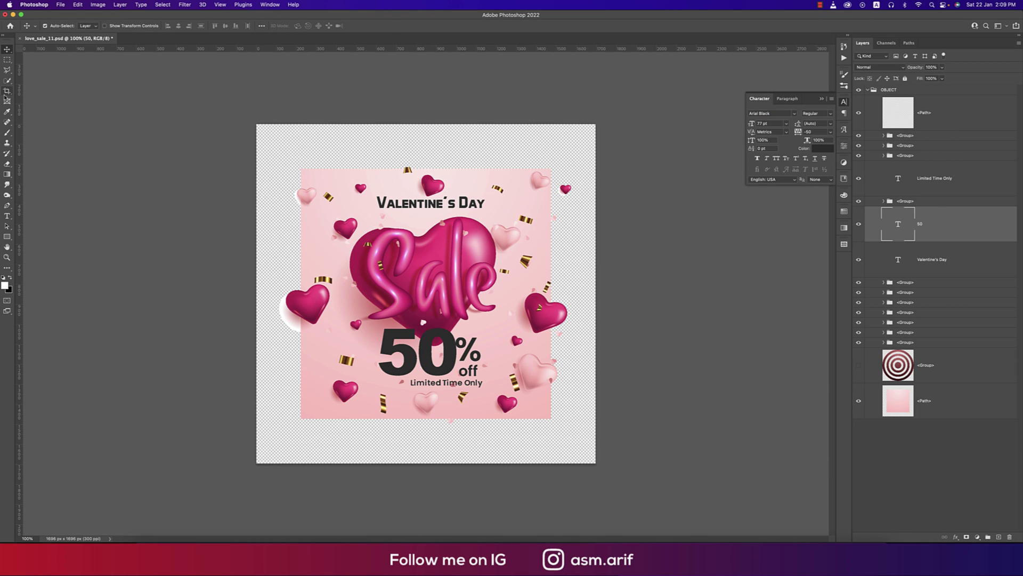
Crop the canvas freely so it fits tightly around the pink square artwork
{"action": "left_click", "coordinate": [61, 26]}
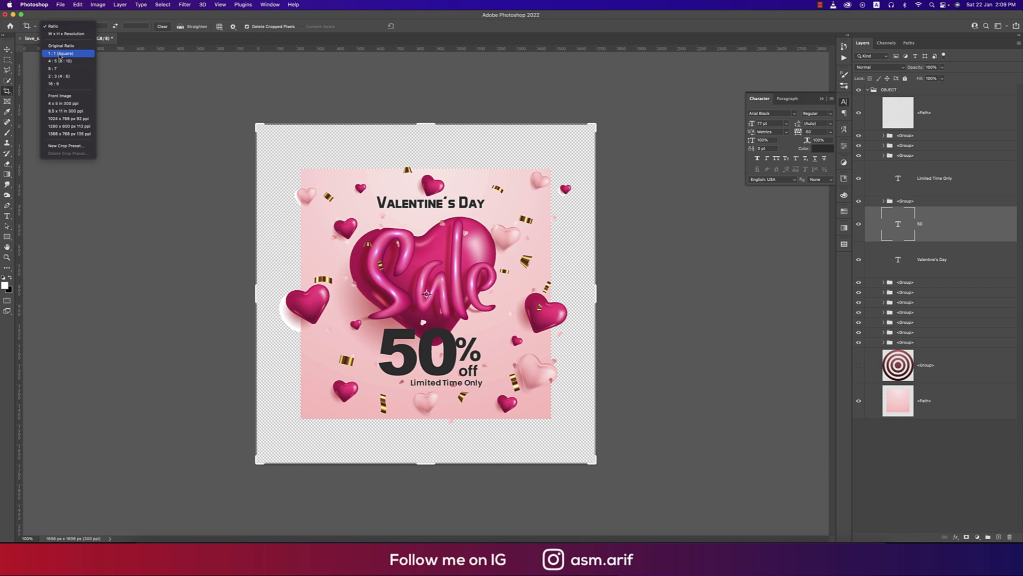
{"action": "left_click", "coordinate": [58, 56]}
{"action": "left_click", "coordinate": [391, 26]}
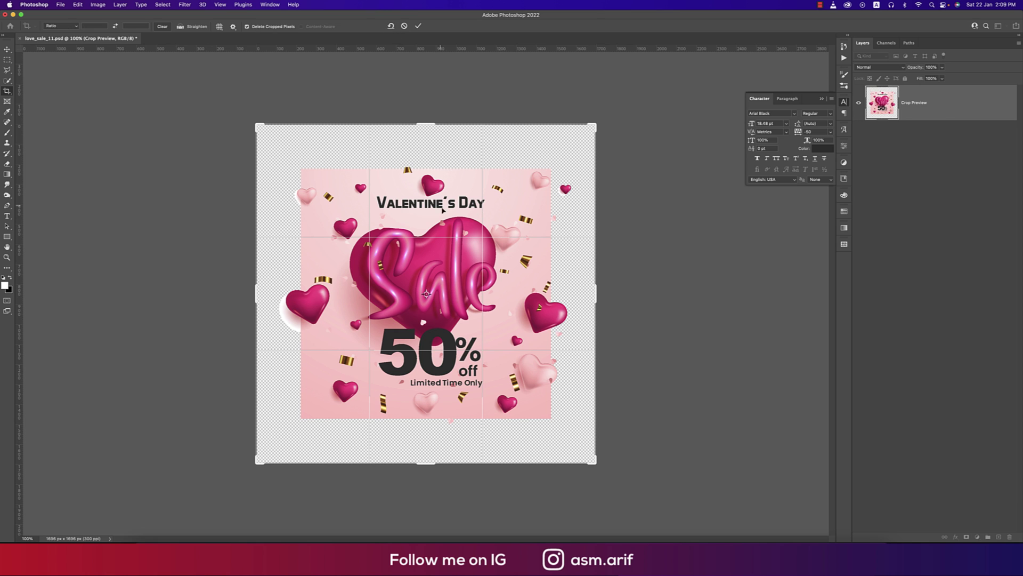
{"action": "left_click_drag", "start_coordinate": [427, 126], "coordinate": [427, 144]}
{"action": "left_click_drag", "start_coordinate": [594, 462], "coordinate": [549, 417]}
{"action": "left_click", "coordinate": [417, 25]}
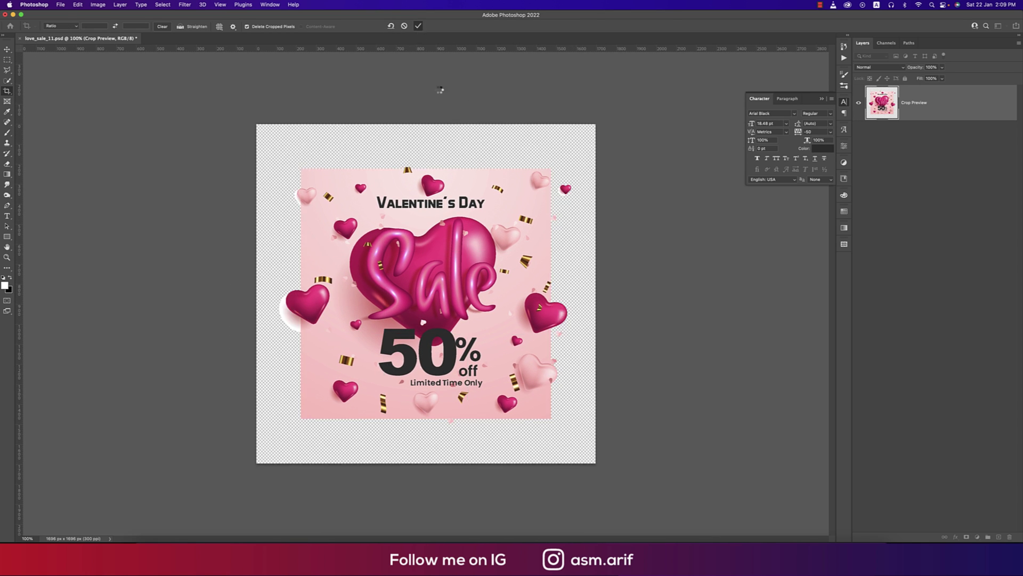
Check the confetti, OBJECT, % off and Limited Time Only layers, then nudge the 50 left
{"action": "key", "text": "super+0"}
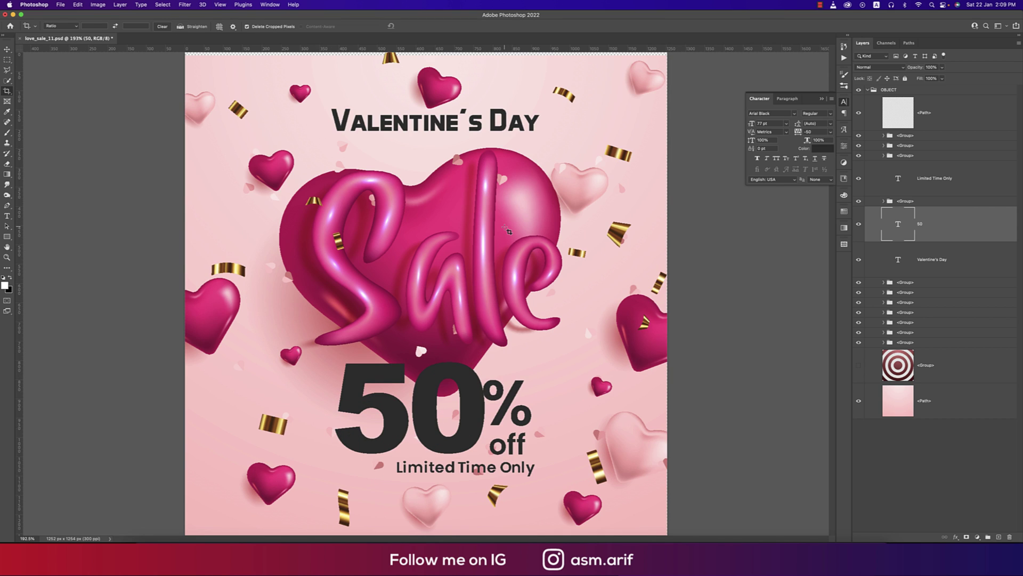
{"action": "left_click", "coordinate": [859, 136]}
{"action": "left_click", "coordinate": [859, 137]}
{"action": "left_click", "coordinate": [859, 91]}
{"action": "left_click", "coordinate": [859, 90]}
{"action": "left_click", "coordinate": [860, 202]}
{"action": "left_click", "coordinate": [860, 201]}
{"action": "left_click", "coordinate": [859, 178]}
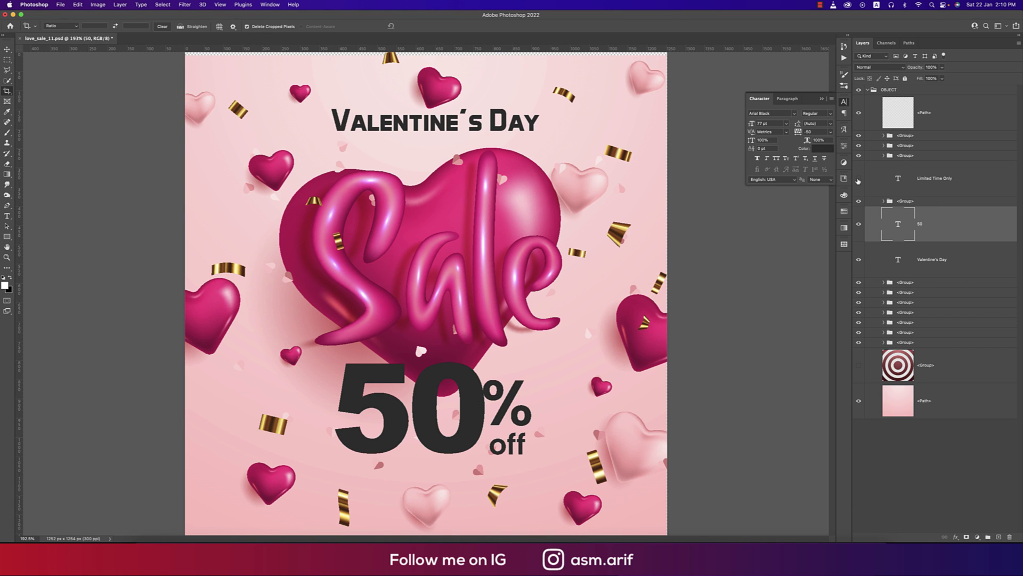
{"action": "left_click", "coordinate": [858, 179]}
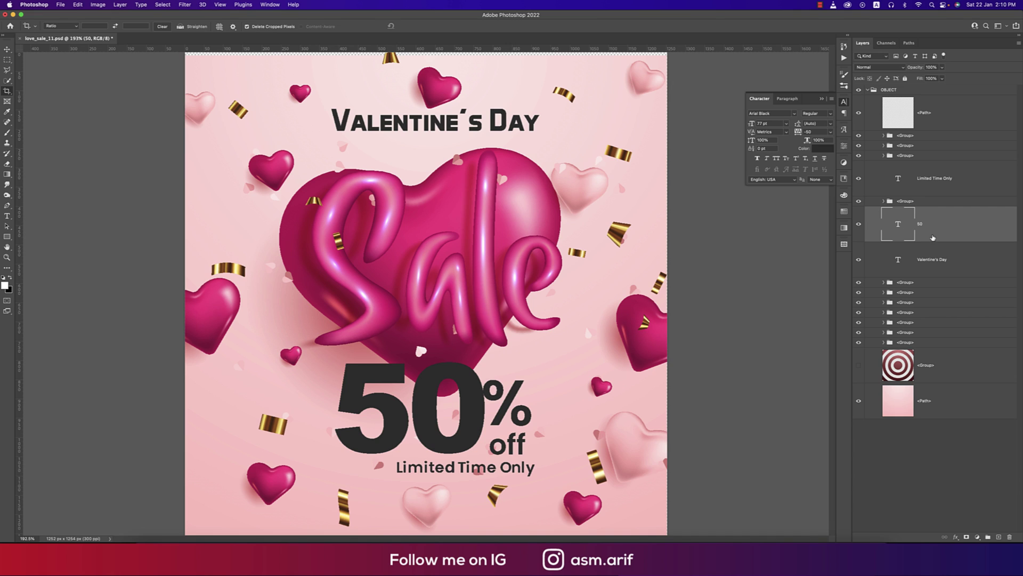
{"action": "left_click", "coordinate": [7, 49]}
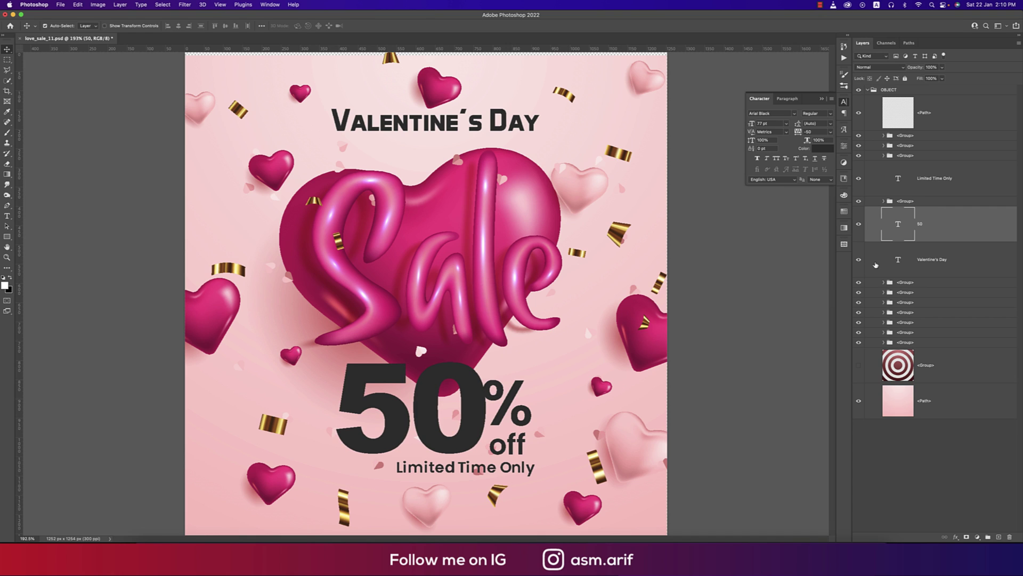
{"action": "key", "text": "Left"}
{"action": "key", "text": "Left"}
{"action": "key", "text": "Left"}
{"action": "key", "text": "Left"}
{"action": "key", "text": "Left"}
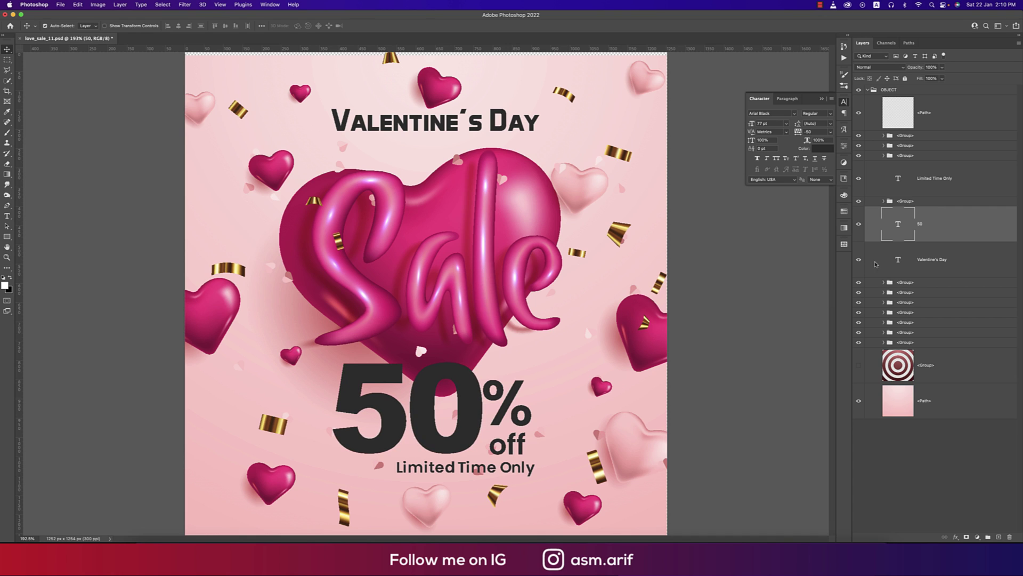
Set the Limited Time Only text in Amatic SC with a colour sampled from the artwork
{"action": "double_click", "coordinate": [521, 468]}
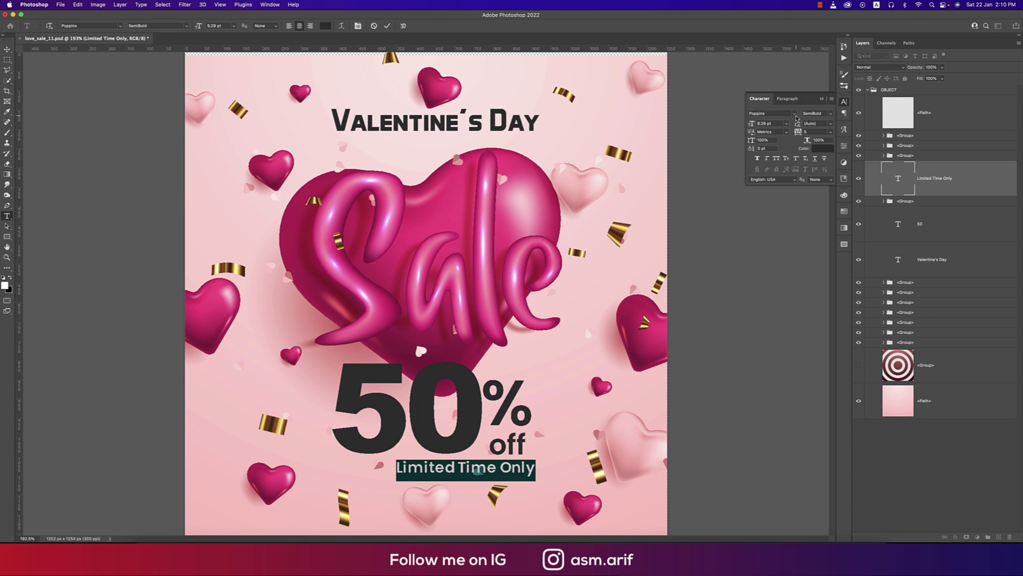
{"action": "left_click", "coordinate": [794, 113]}
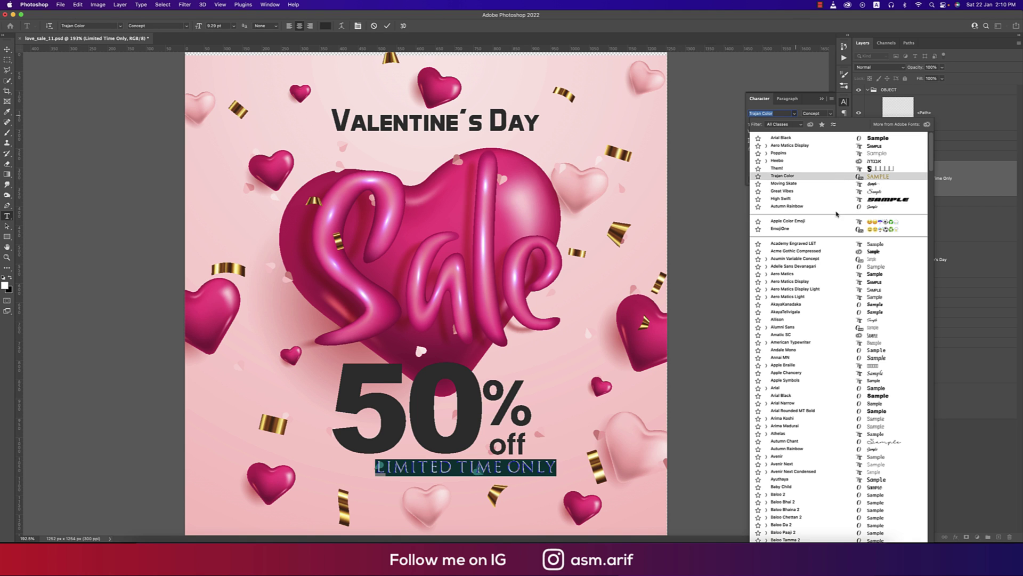
{"action": "left_click", "coordinate": [829, 334]}
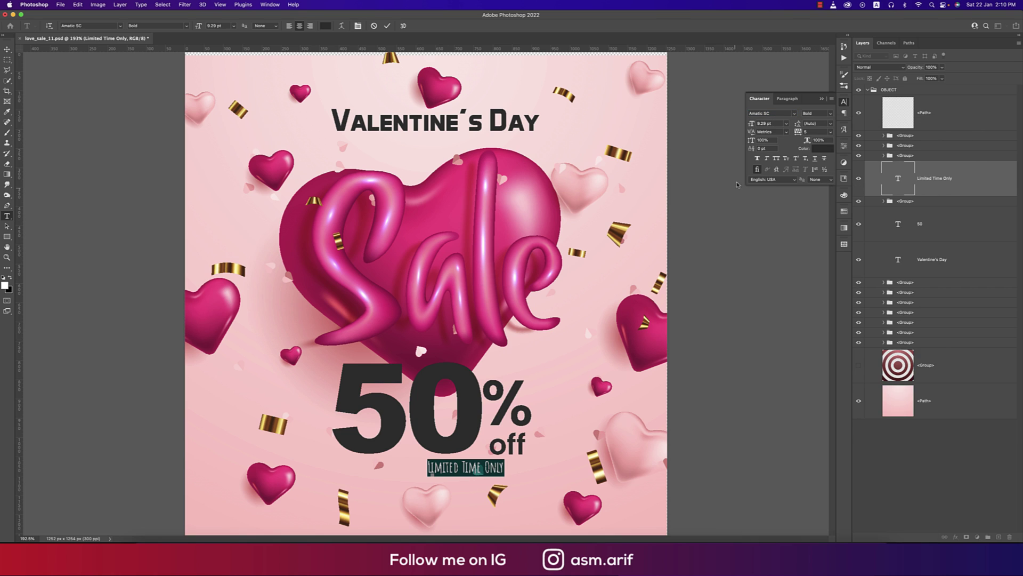
{"action": "left_click", "coordinate": [819, 149]}
{"action": "left_click", "coordinate": [539, 204]}
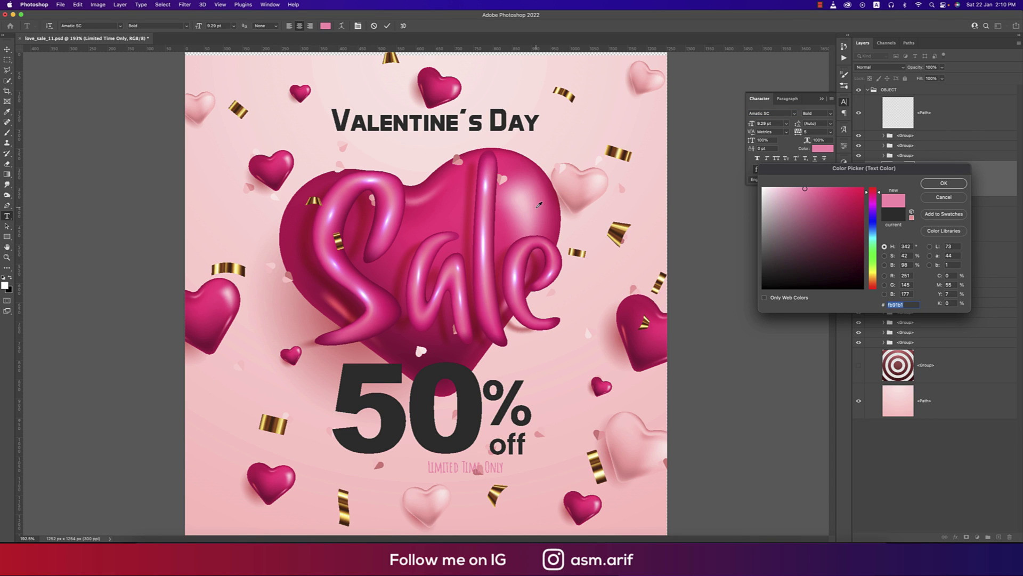
{"action": "left_click", "coordinate": [923, 184]}
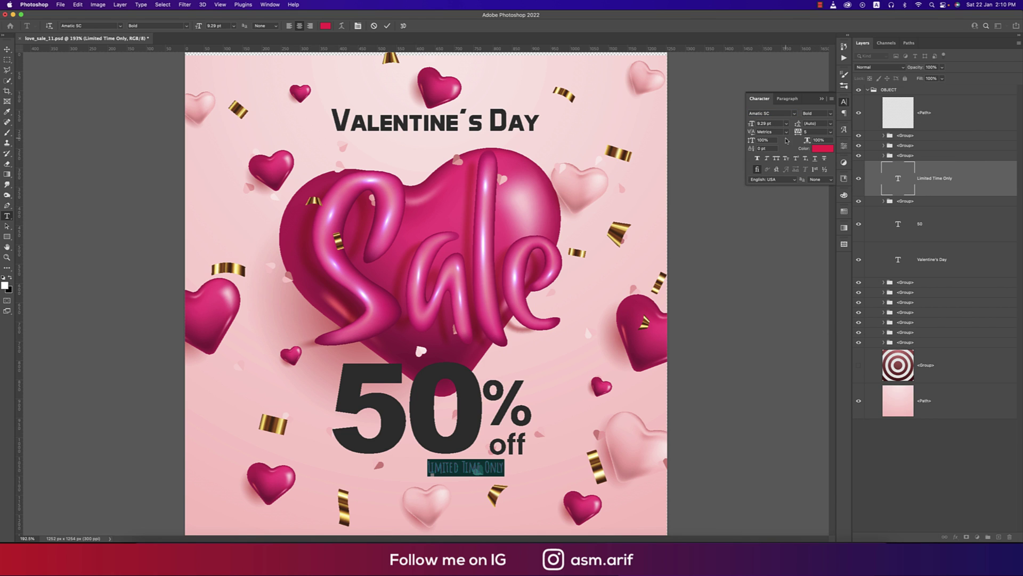
Enlarge the text to 14 pt, commit the edit, and switch over to Illustrator
{"action": "mouse_move", "coordinate": [752, 123]}
{"action": "left_mouse_down"}
{"action": "mouse_move", "coordinate": [763, 126]}
{"action": "mouse_move", "coordinate": [753, 127]}
{"action": "left_mouse_up"}
{"action": "key", "text": "Escape"}
{"action": "key", "text": "v"}
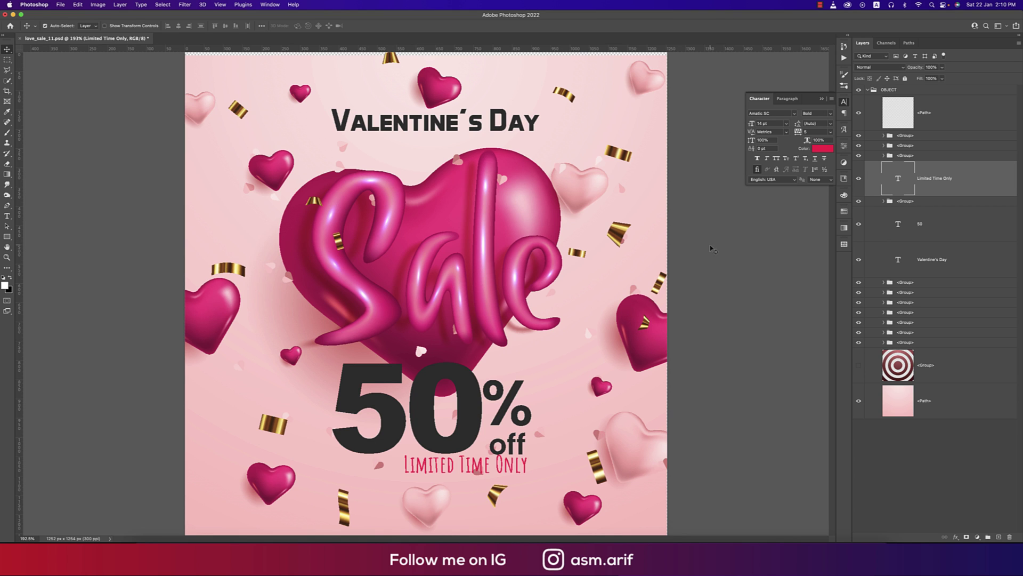
{"action": "left_click", "coordinate": [515, 534]}
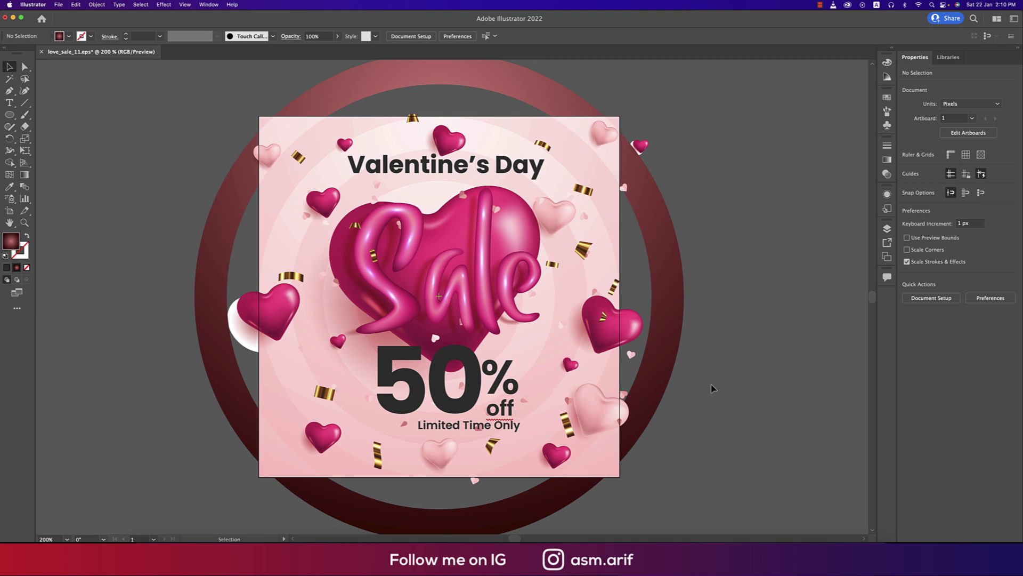
Inspect the background rectangle and hearts, then select all and clip everything to the 300 × 300 px artboard
{"action": "left_click", "coordinate": [592, 373]}
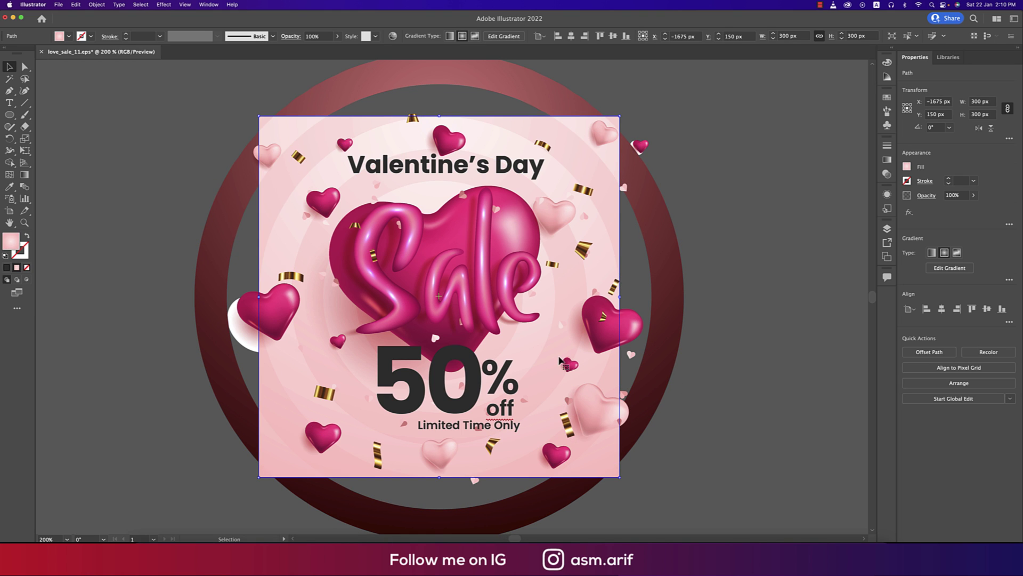
{"action": "left_click", "coordinate": [571, 362]}
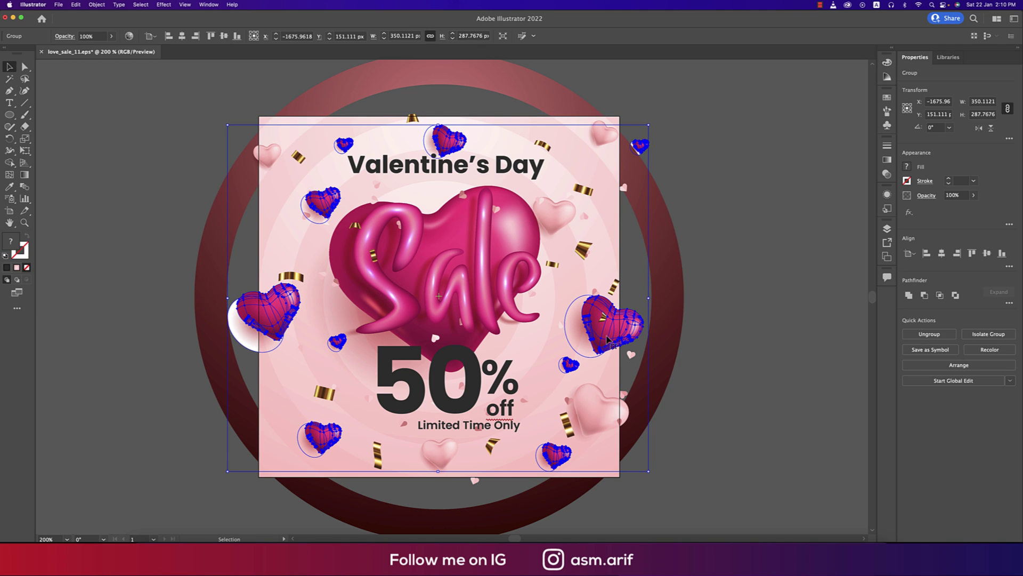
{"action": "left_click", "coordinate": [705, 351]}
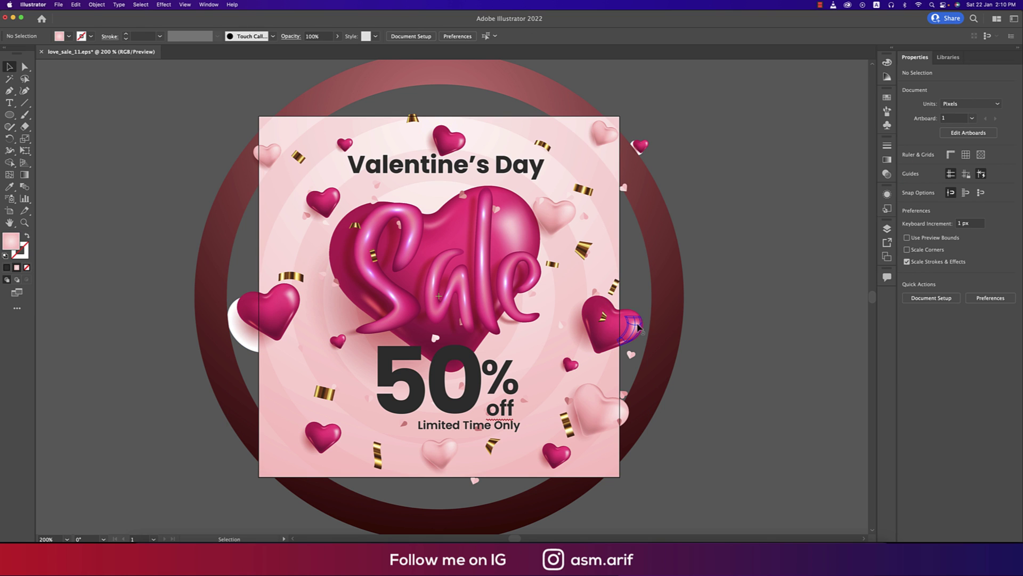
{"action": "left_click", "coordinate": [610, 320]}
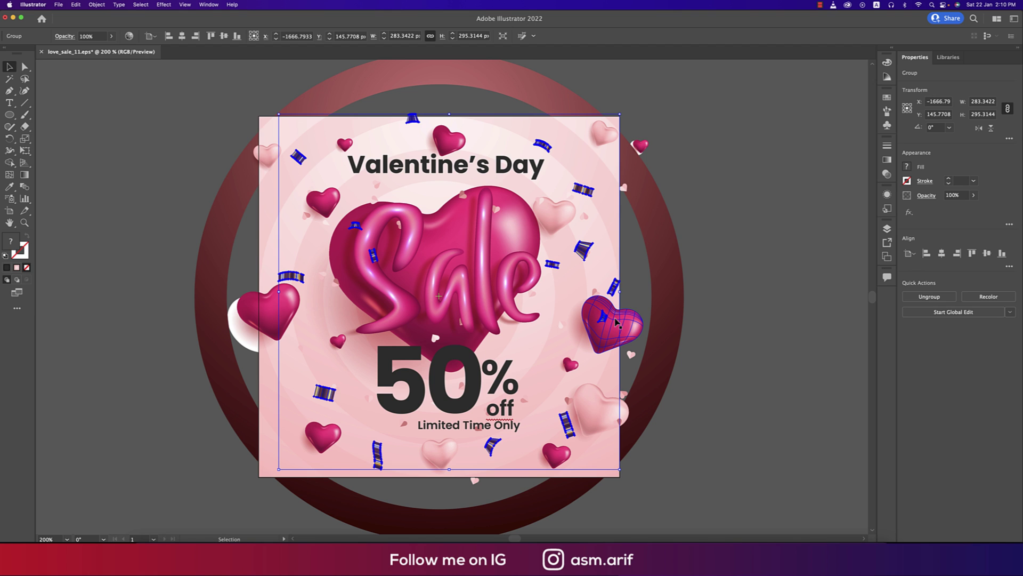
{"action": "left_click", "coordinate": [713, 335]}
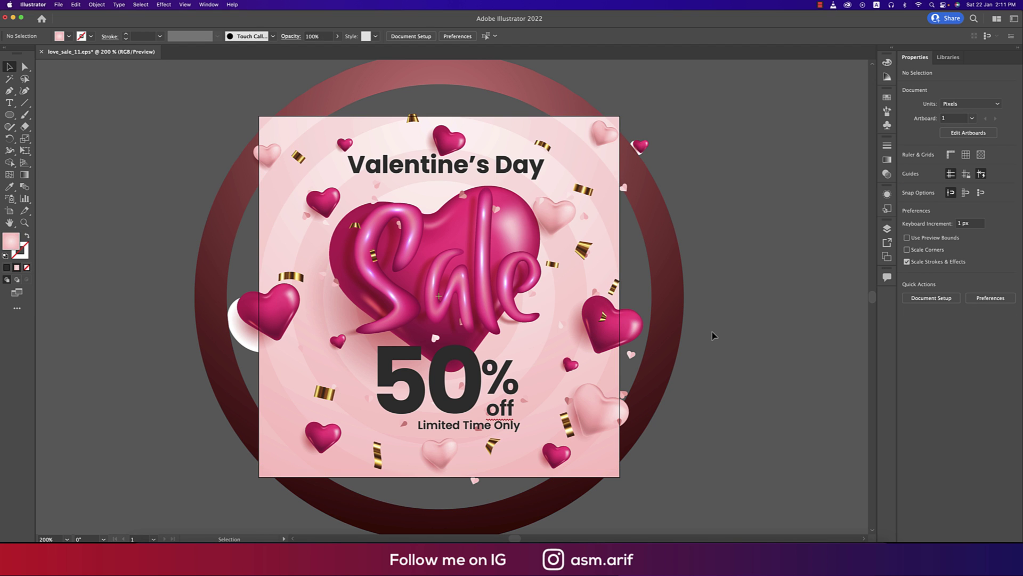
{"action": "key", "text": "super+a"}
{"action": "key", "text": "super+7"}
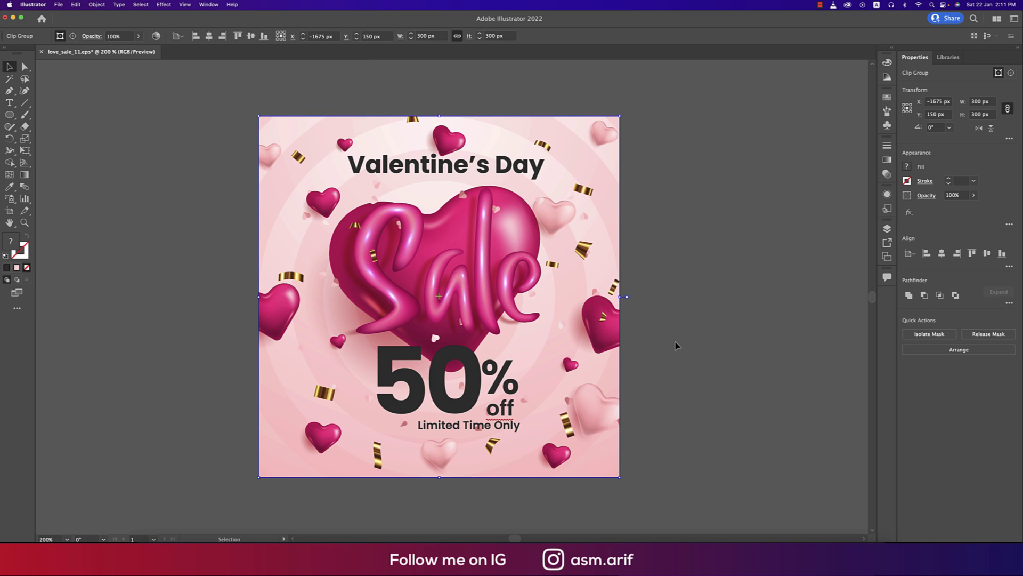
Release the clipping mask and deselect, then close the File export menu without exporting
{"action": "right_click", "coordinate": [576, 294]}
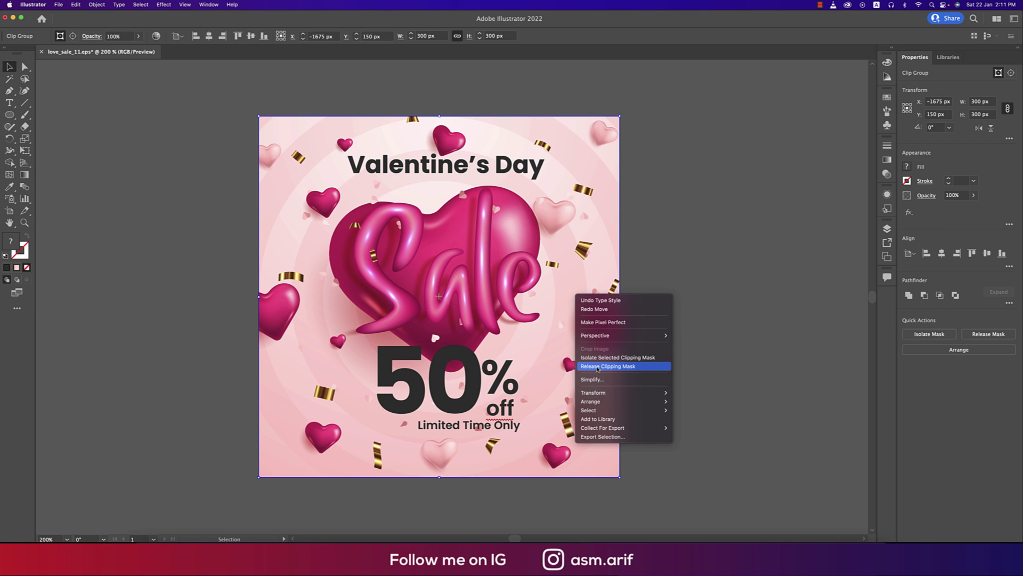
{"action": "left_click", "coordinate": [614, 366]}
{"action": "left_click", "coordinate": [720, 367]}
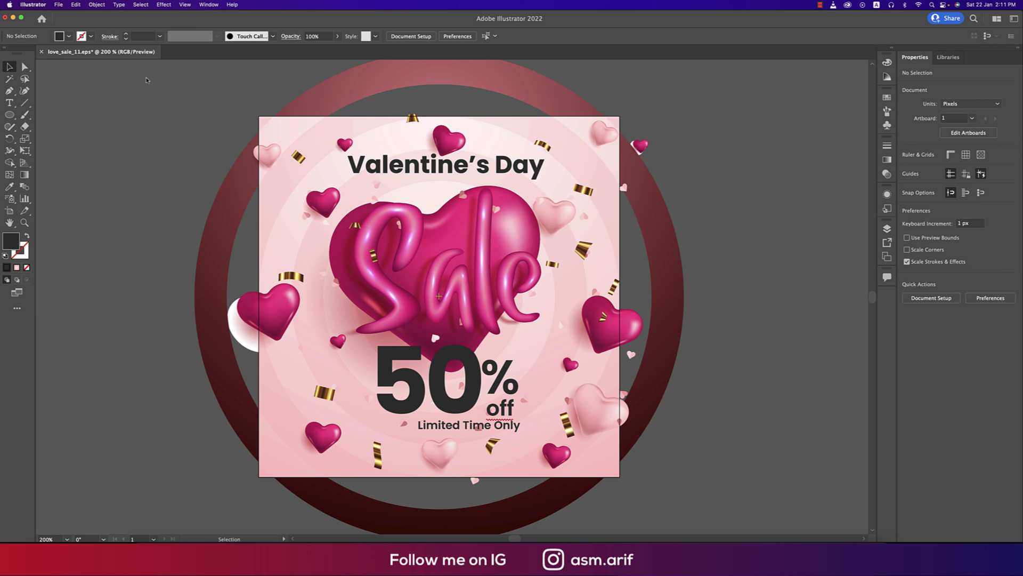
{"action": "left_click", "coordinate": [59, 4]}
{"action": "mouse_move", "coordinate": [80, 167]}
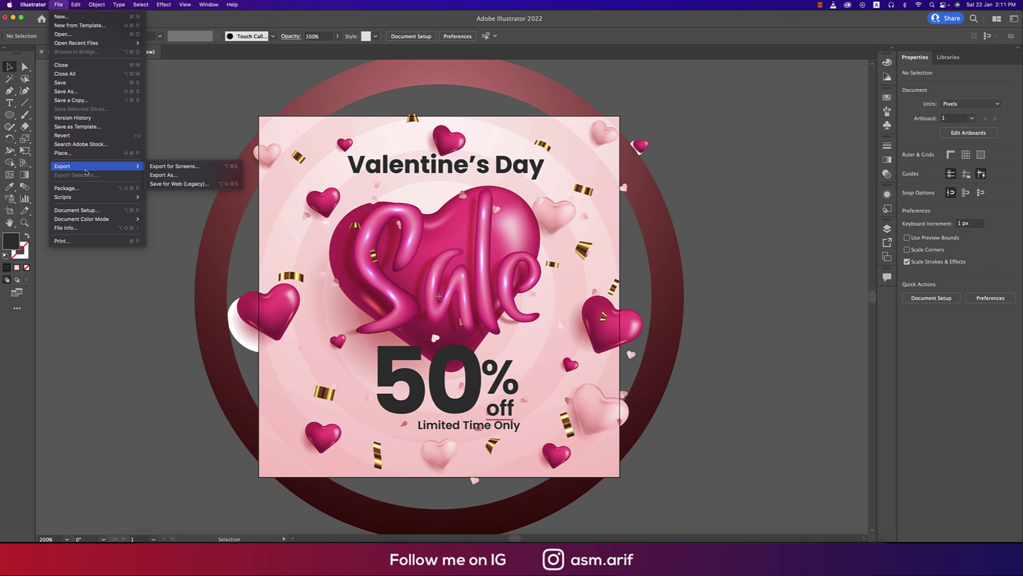
{"action": "left_click", "coordinate": [193, 131]}
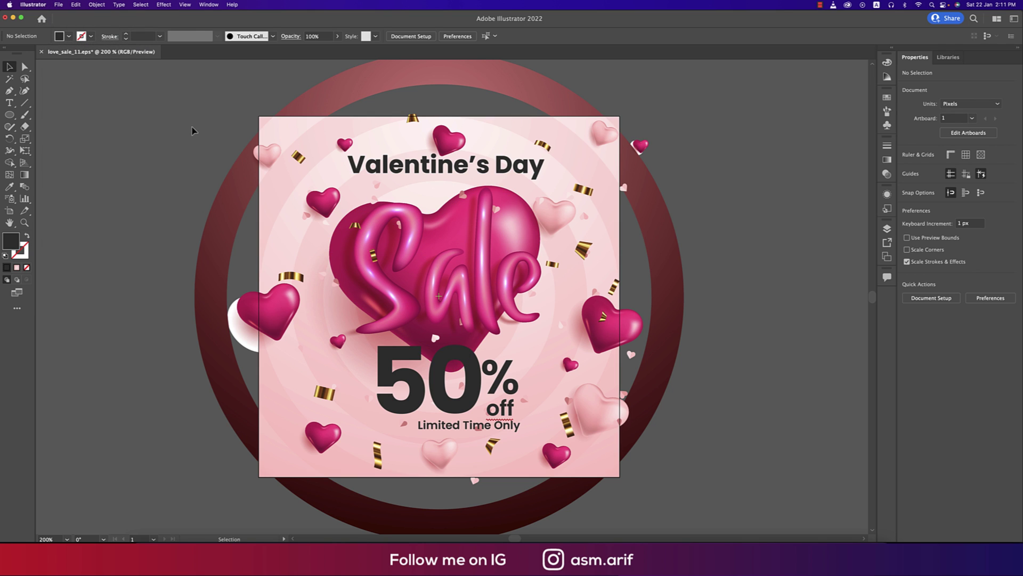